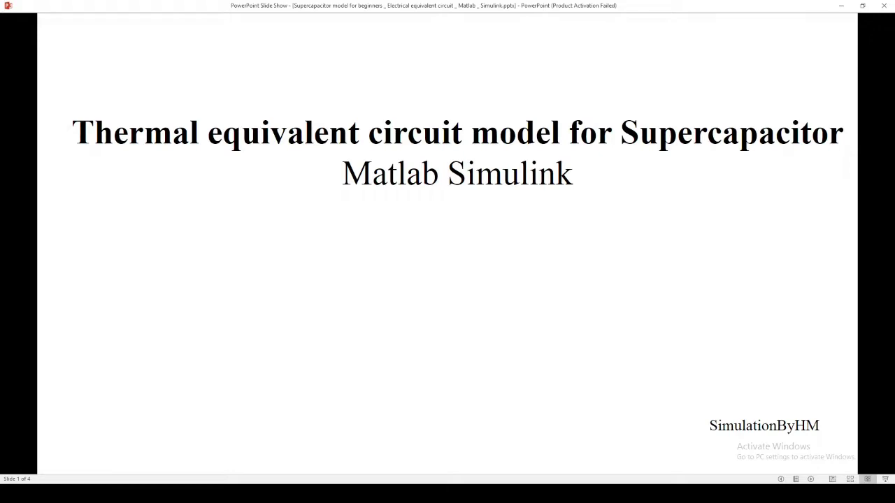
Advance through the slides on the supercapacitor thermal model up to the Maxwell 1500 F parameter tables and temperature curve
key("Right")
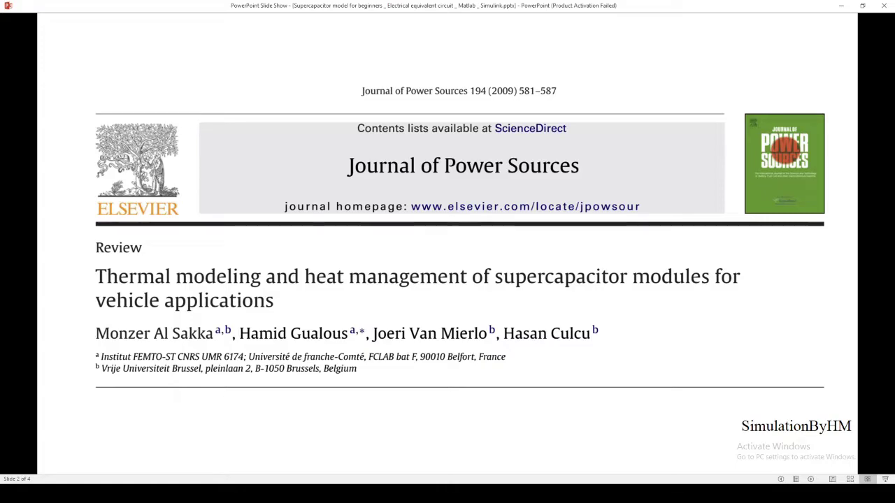
key("Right")
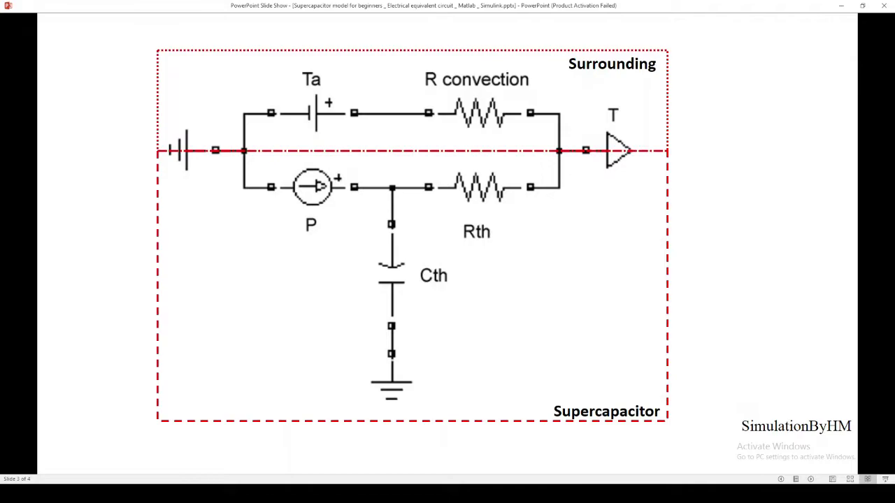
key("Right")
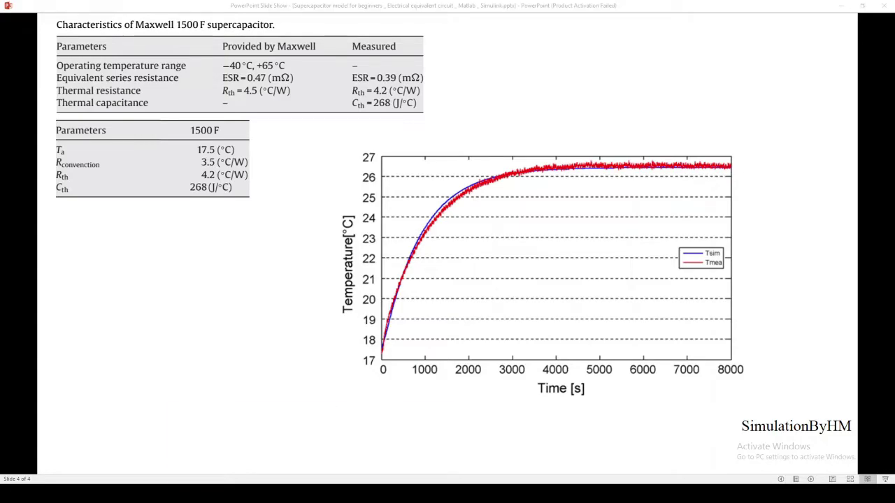
Switch to MATLAB, launch Simulink, create a blank model and dock its window on half of the screen
mouse_move(283, 476)
left_click(240, 469)
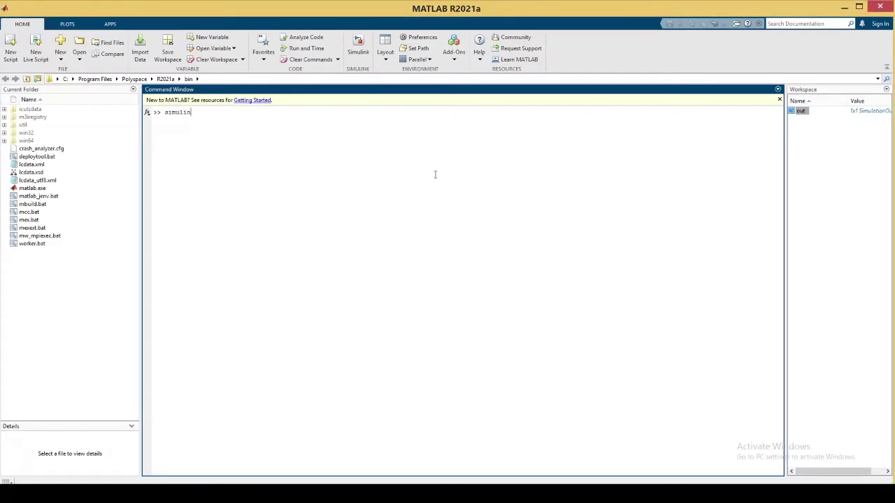
key("Return")
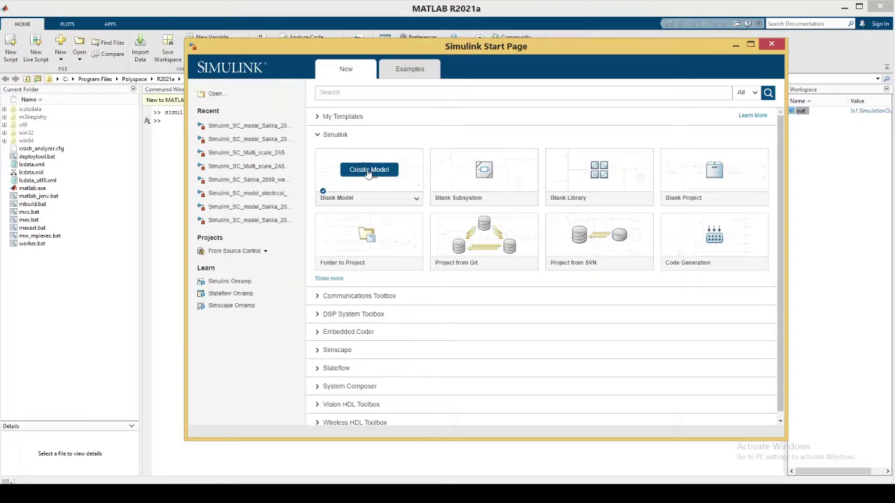
left_click(368, 172)
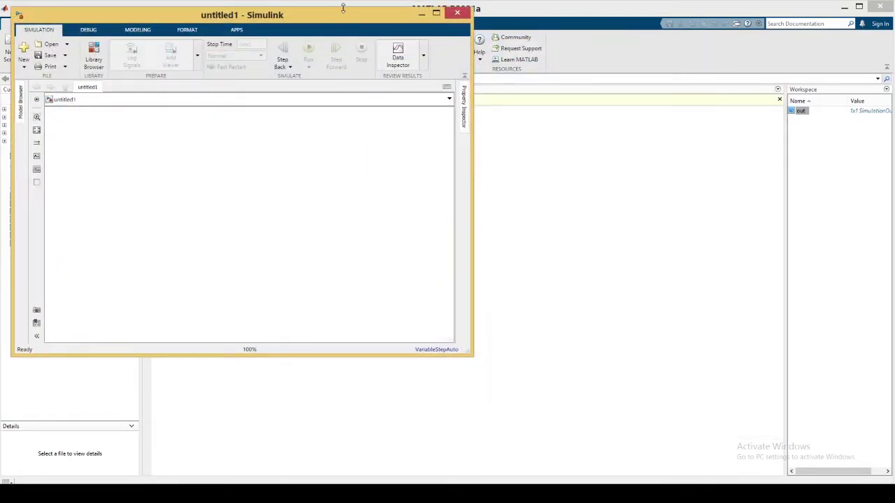
left_click_drag(348, 19, 894, 87)
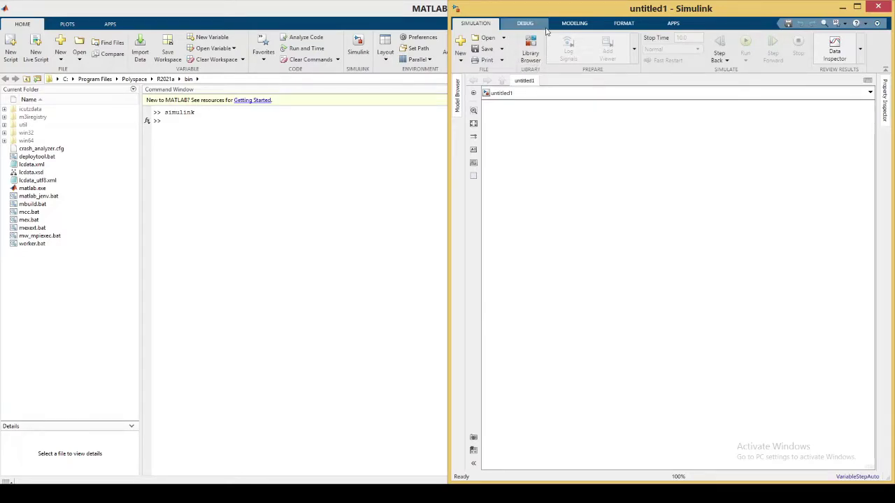
Open the Library Browser and show the Thermal Elements blocks of the Simscape Foundation Library
left_click(533, 51)
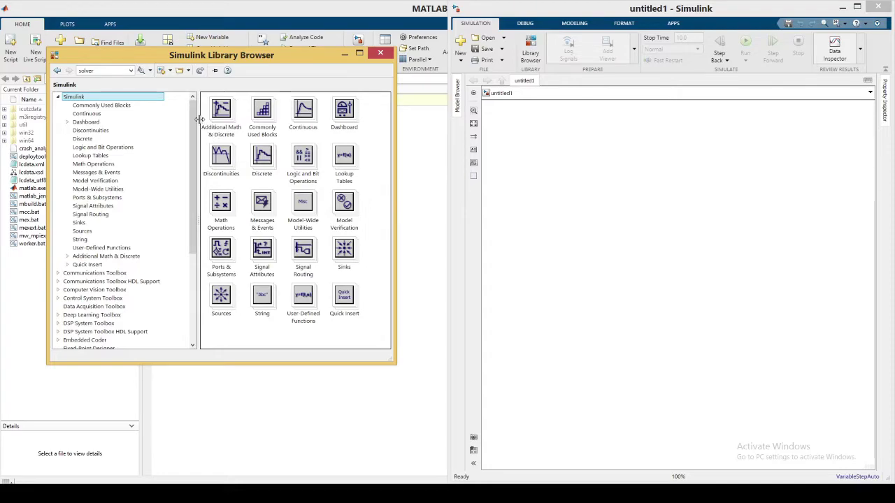
left_click_drag(192, 114, 191, 179)
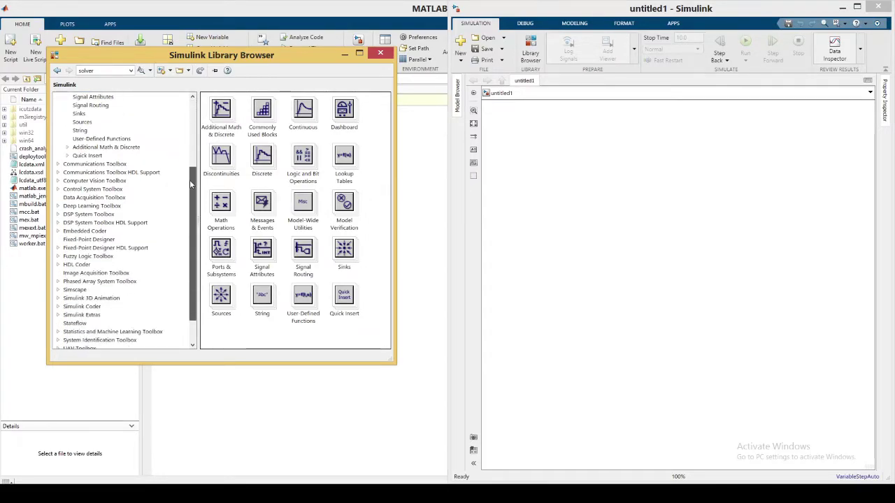
left_click(58, 290)
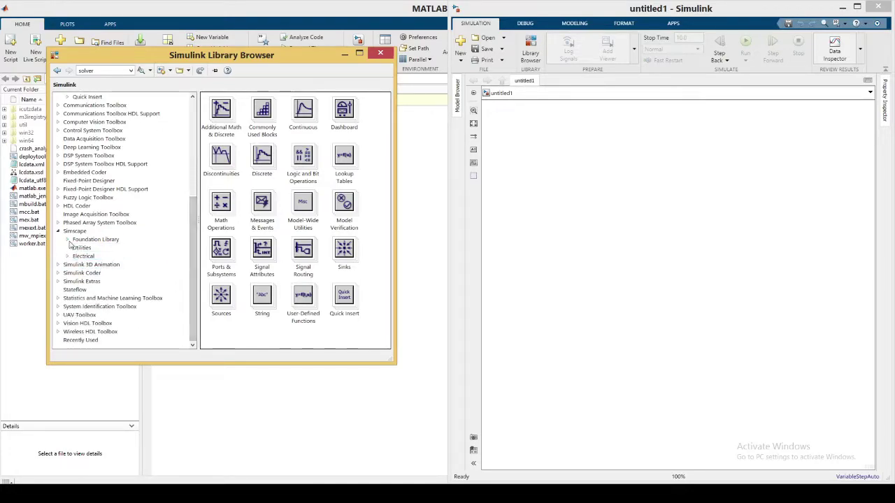
left_click(67, 239)
left_click_drag(196, 229, 196, 272)
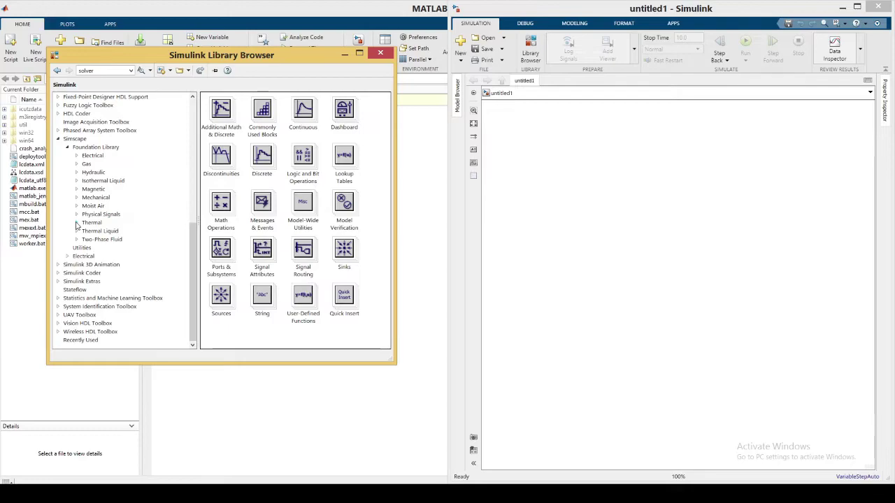
left_click(77, 223)
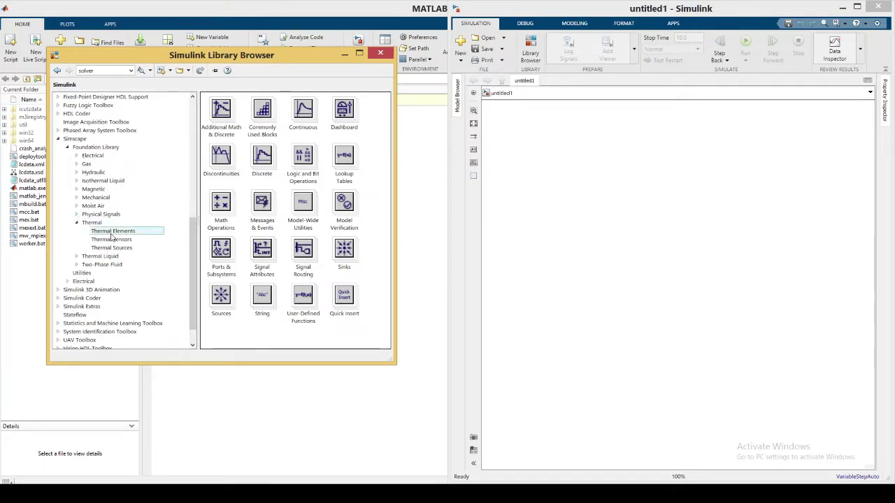
left_click(110, 233)
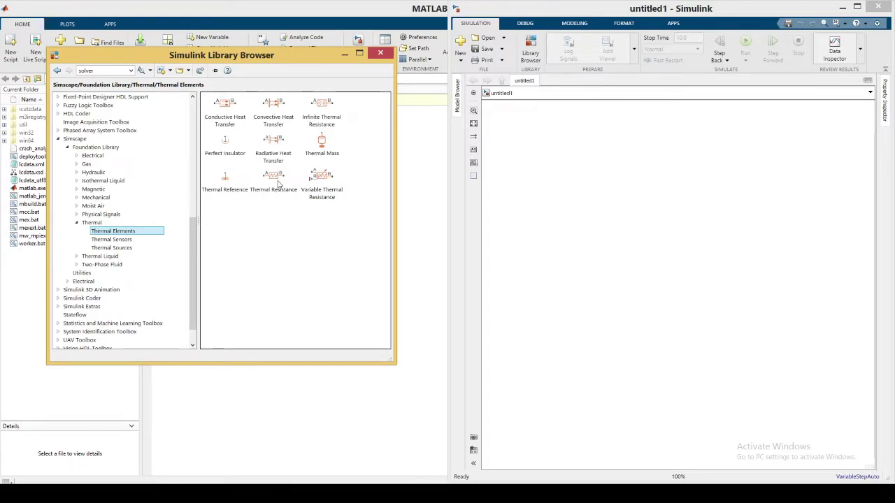
Place two Thermal Resistance blocks one above the other and a Thermal Mass block below them in the model
left_click_drag(276, 175, 697, 196)
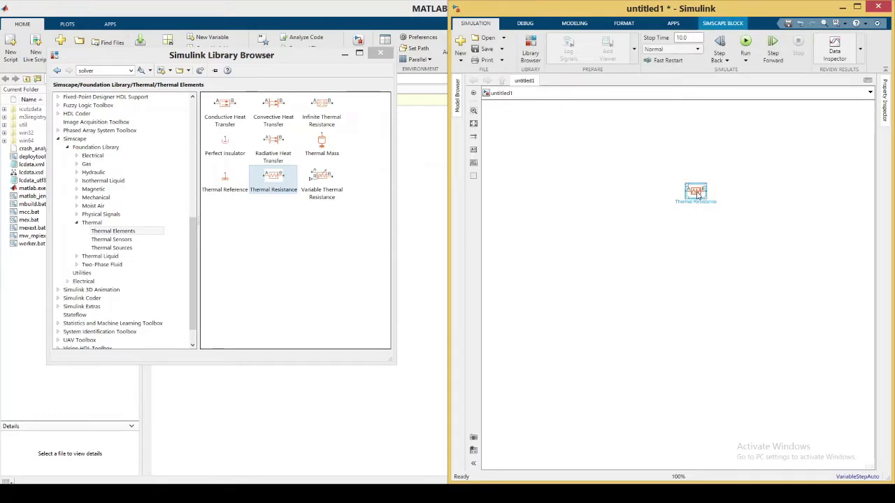
left_click_drag(697, 196, 698, 247)
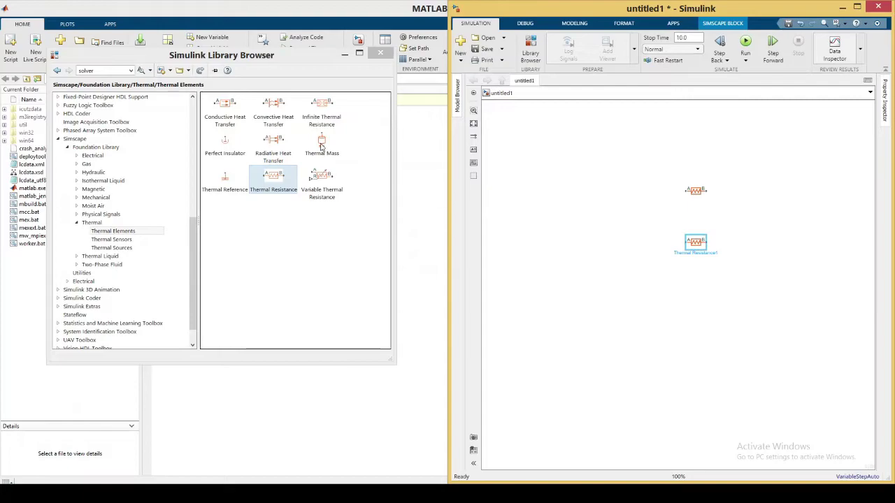
left_click_drag(328, 155, 631, 281)
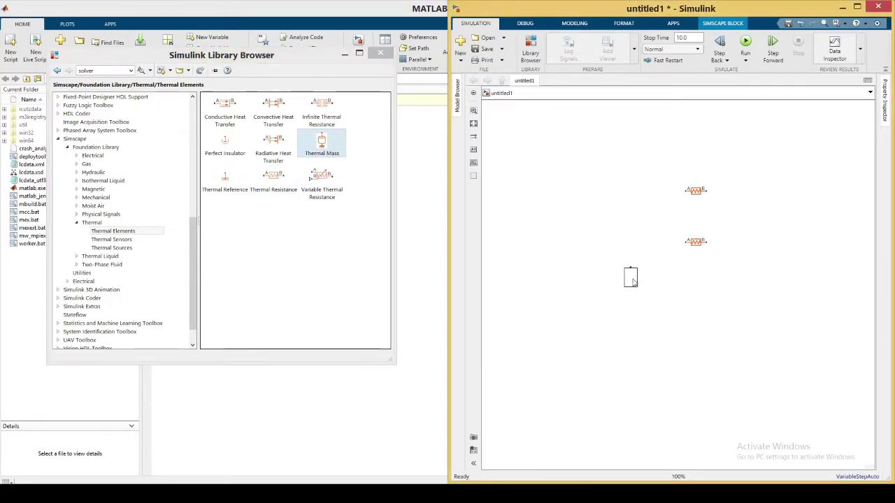
Connect the B ports of both thermal resistances and wire the Thermal Mass to port A of the lower resistance
left_click_drag(706, 190, 708, 241)
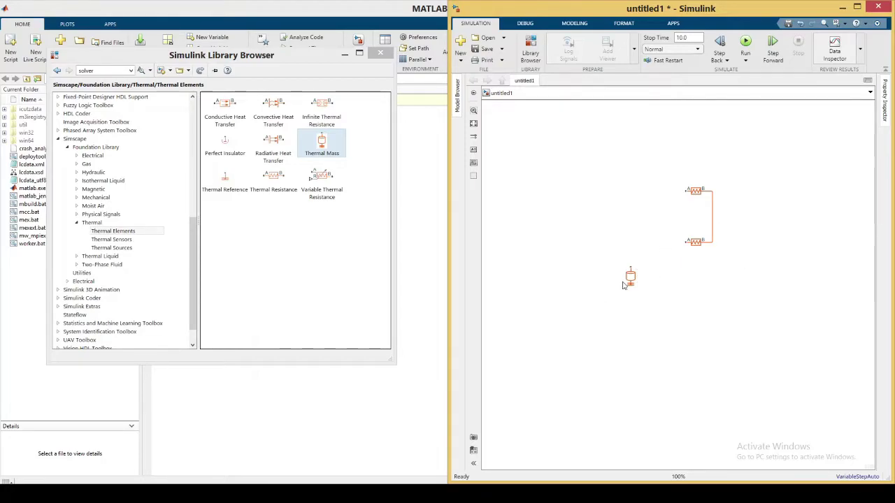
left_click_drag(624, 285, 686, 242)
left_click(669, 279)
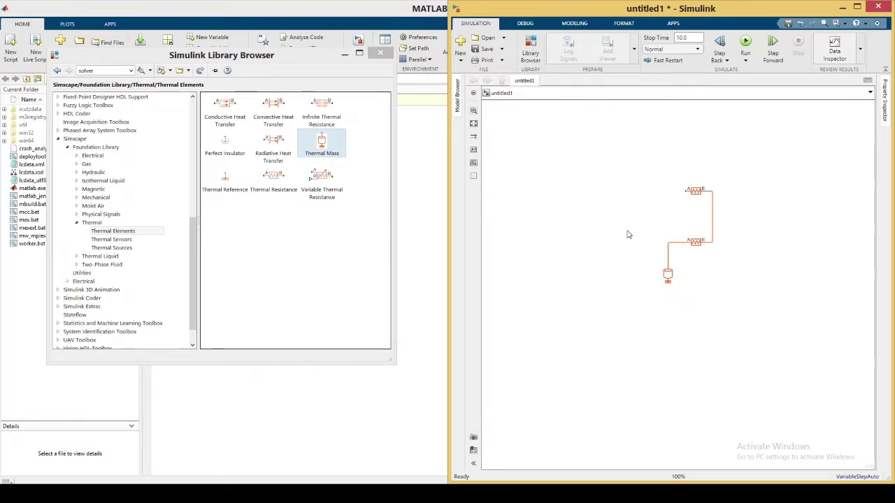
Add a Heat Flow Rate Source and connect its B port to the line between the Thermal Mass and lower resistance
left_click(112, 248)
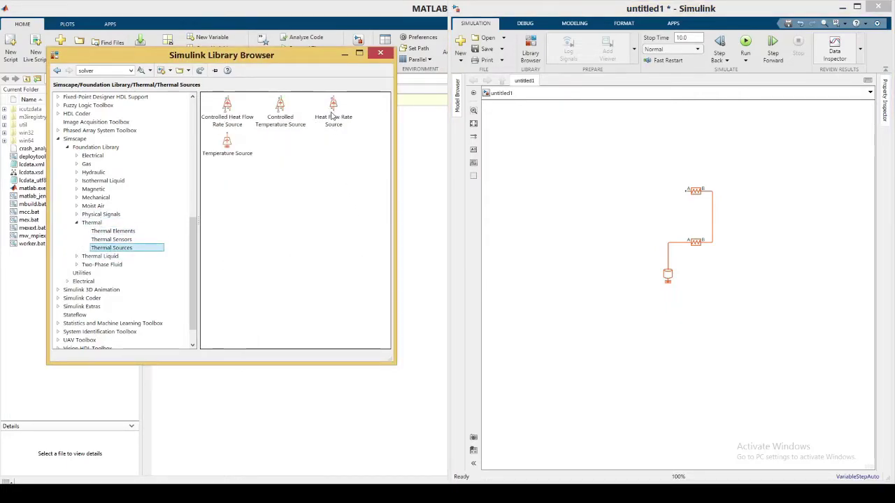
left_click_drag(333, 105, 610, 259)
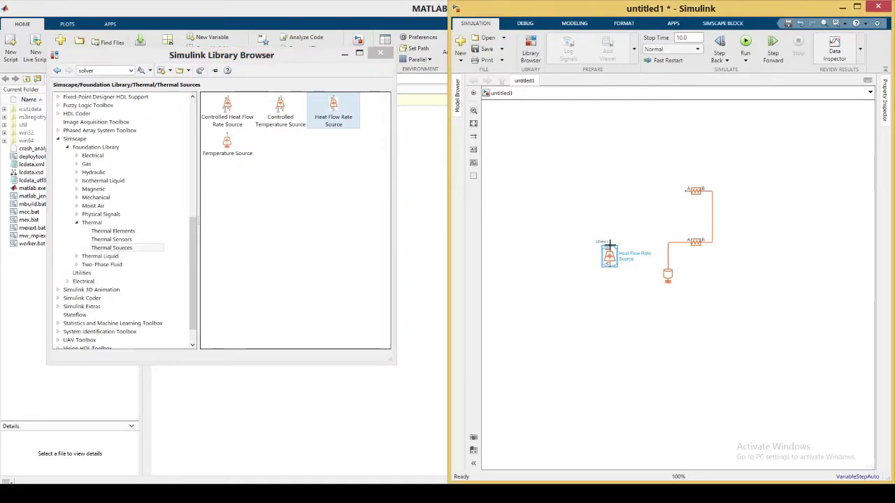
left_click_drag(613, 243, 664, 242)
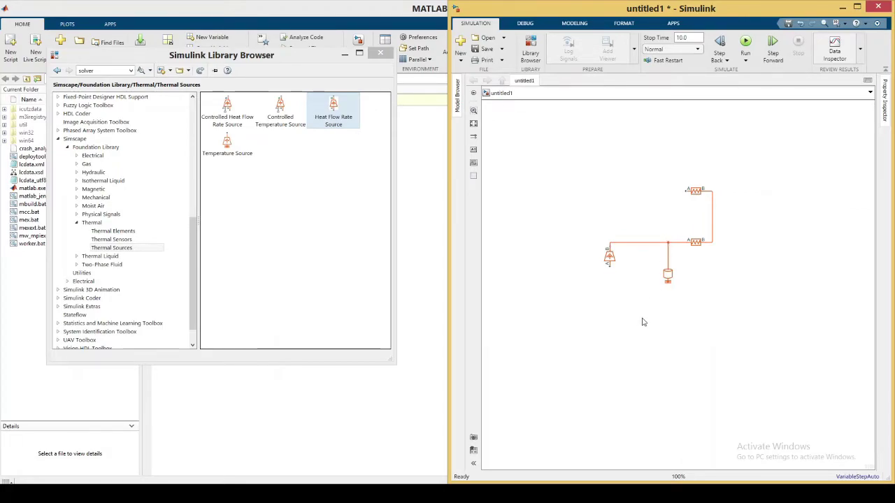
Add a Thermal Reference block below the Heat Flow Rate Source, connected to the source's A port
left_click(609, 259)
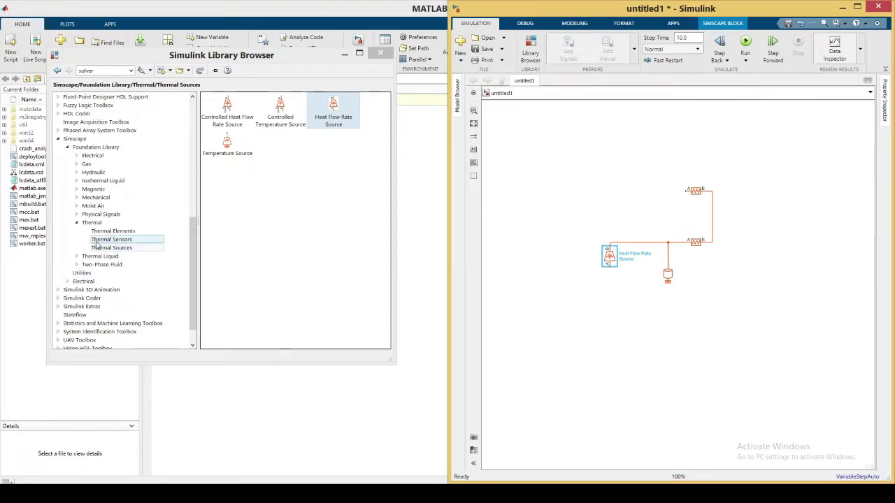
left_click(110, 232)
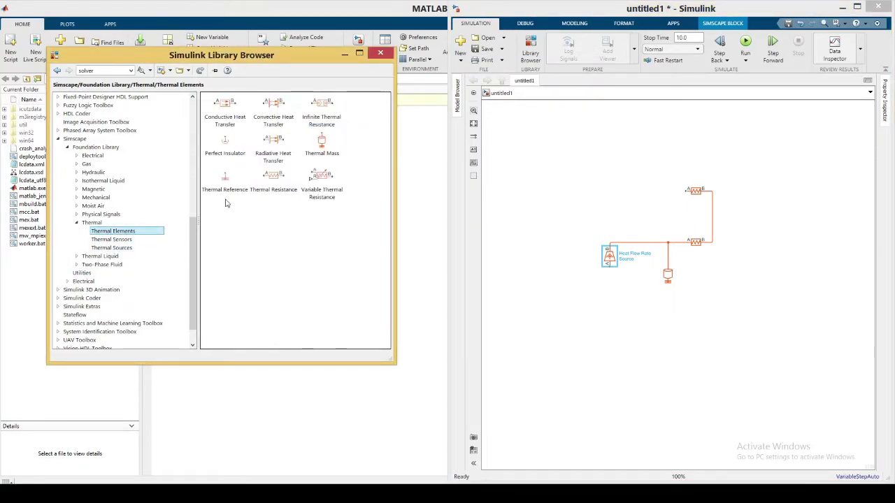
mouse_move(228, 184)
left_mouse_down()
mouse_move(316, 253)
mouse_move(625, 310)
mouse_move(609, 285)
left_mouse_up()
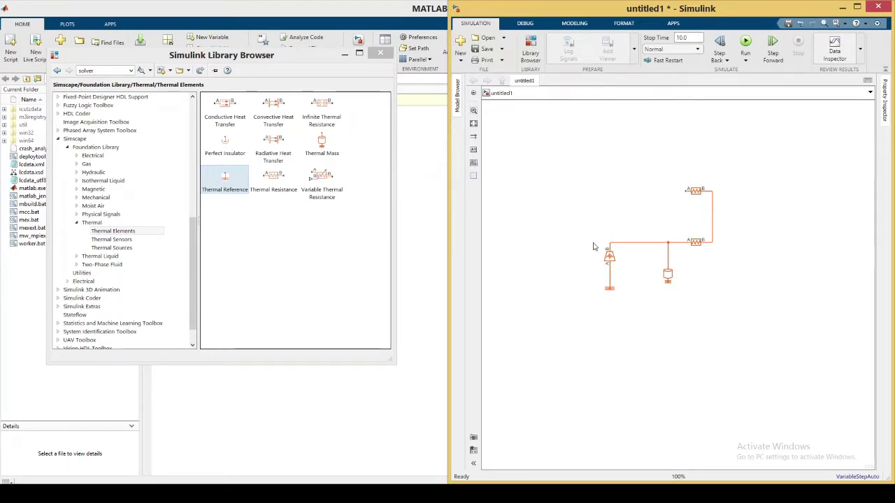
left_click(609, 257)
Add a Temperature Source above the Heat Flow Rate Source and connect it to port A of the upper thermal resistance
left_click(126, 248)
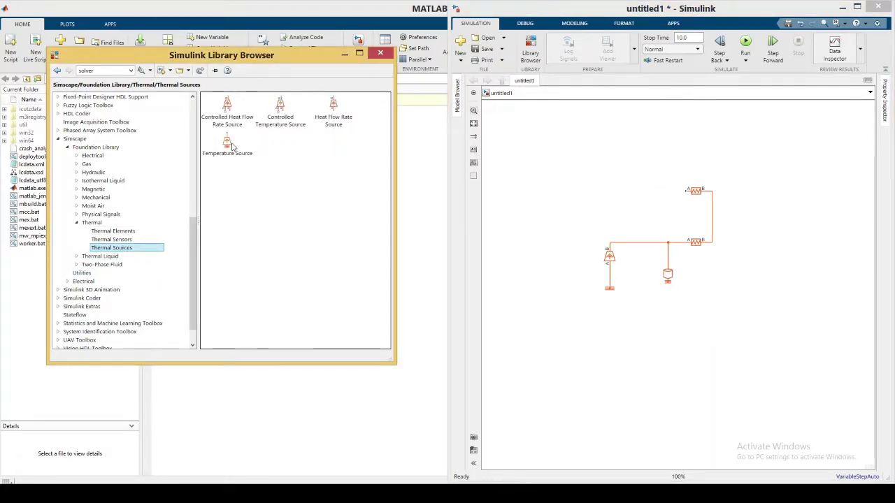
mouse_move(233, 143)
left_mouse_down()
mouse_move(237, 152)
mouse_move(327, 182)
mouse_move(609, 203)
mouse_move(611, 190)
mouse_move(685, 190)
left_mouse_up()
left_click(609, 203)
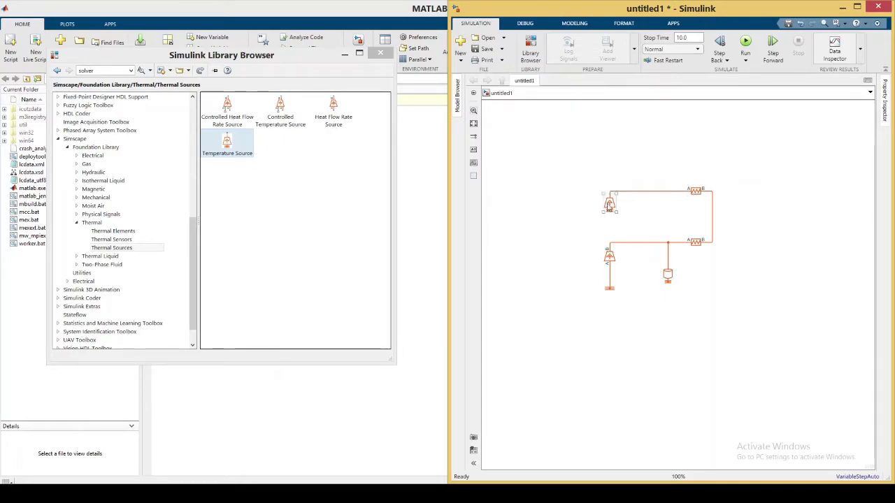
left_click_drag(609, 203, 607, 204)
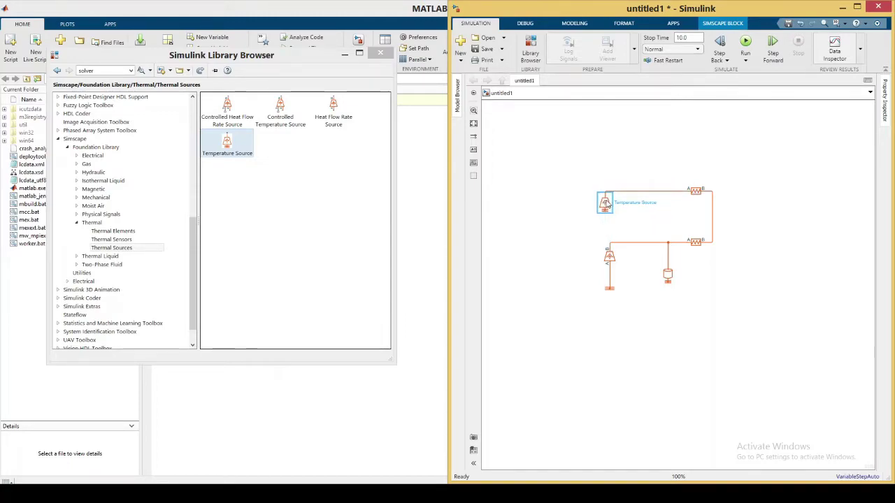
left_click(567, 257)
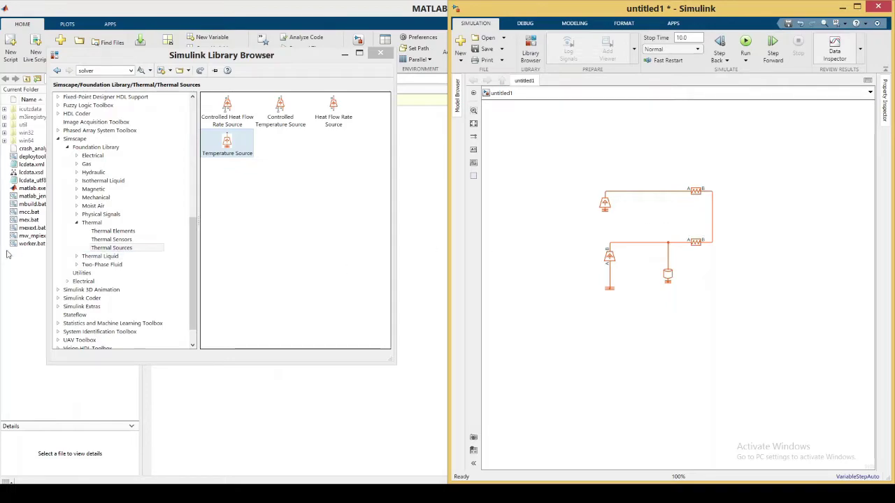
Add a Temperature Sensor with port A on the line joining the two resistances and port B on a copied Thermal Reference
left_click(111, 239)
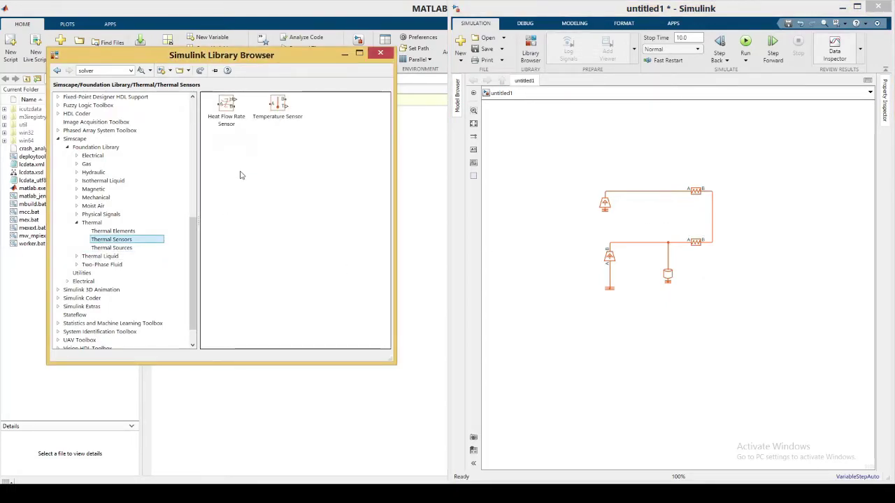
left_click_drag(282, 106, 745, 214)
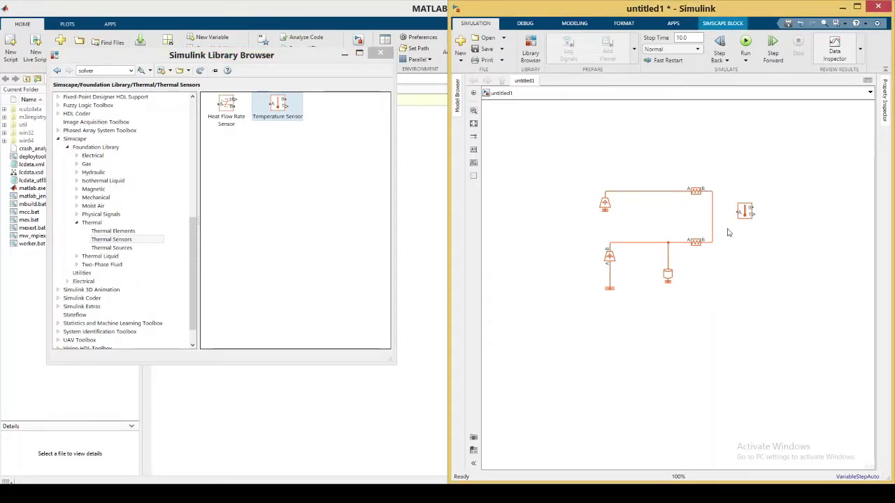
left_click(720, 218)
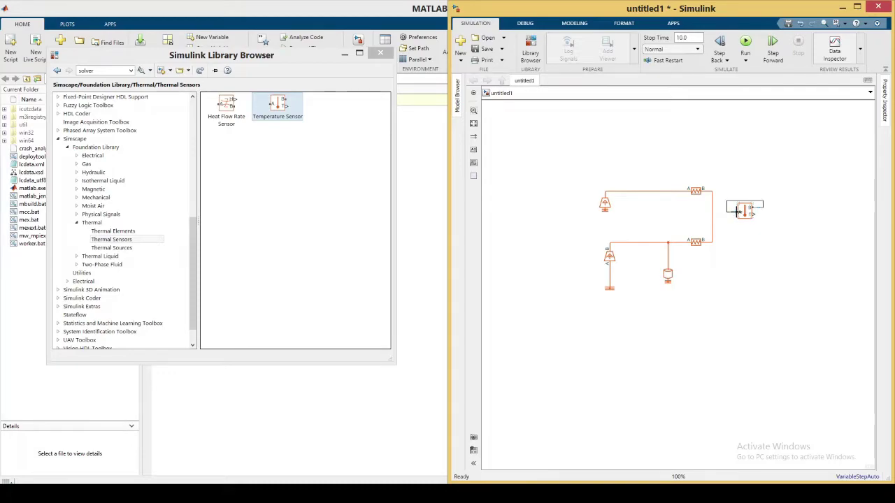
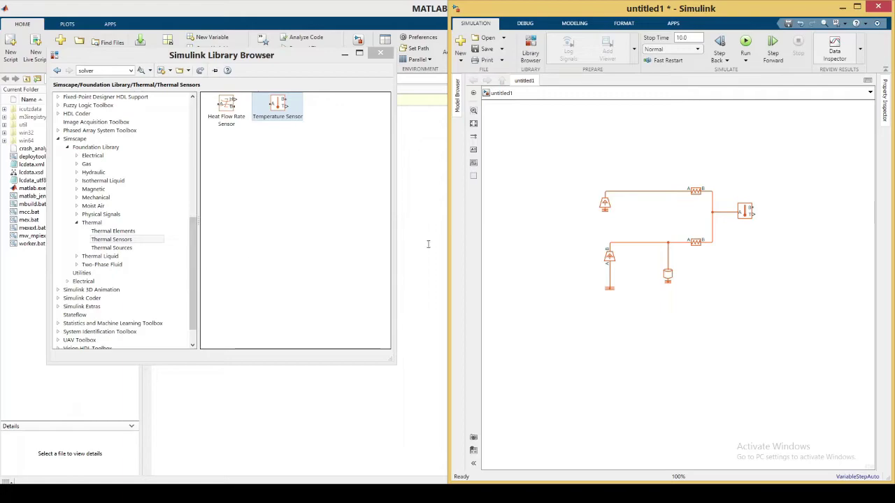
left_click(610, 288)
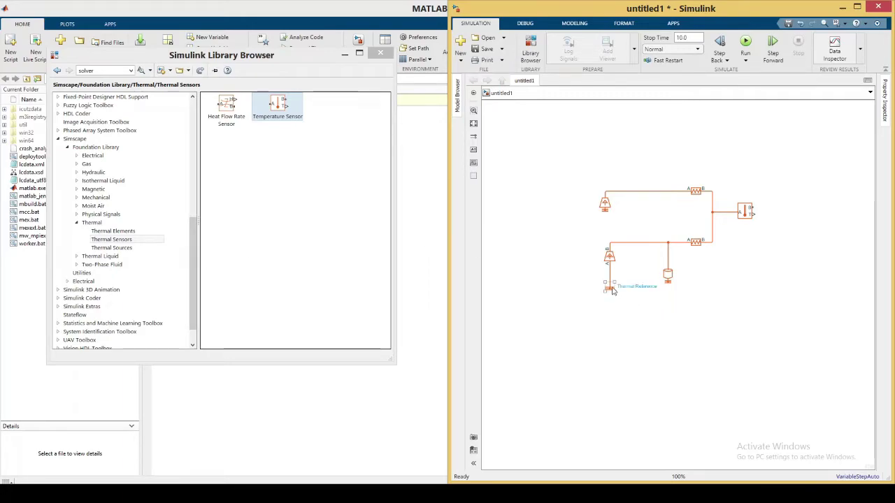
mouse_move(611, 289)
left_mouse_down()
mouse_move(675, 289)
mouse_move(754, 263)
mouse_move(798, 202)
mouse_move(755, 204)
left_mouse_up()
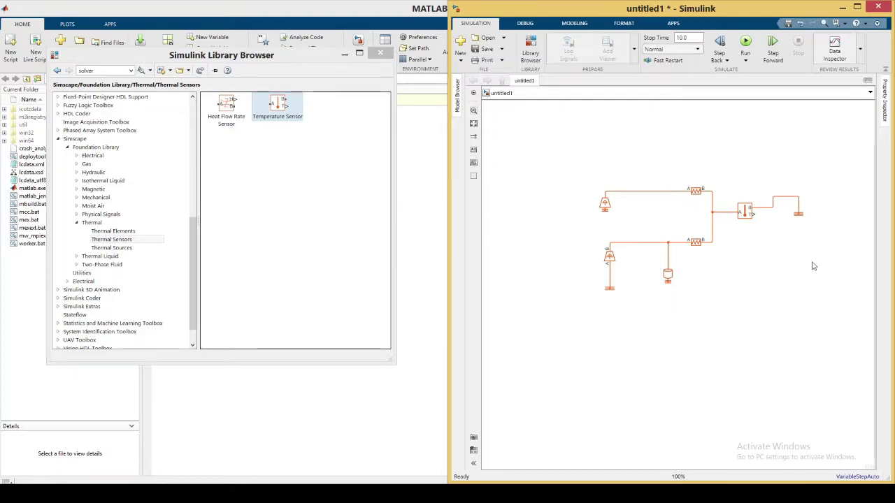
Add a Scope block from the commonly used Simulink blocks below the sensor's Thermal Reference
left_click_drag(193, 273, 191, 143)
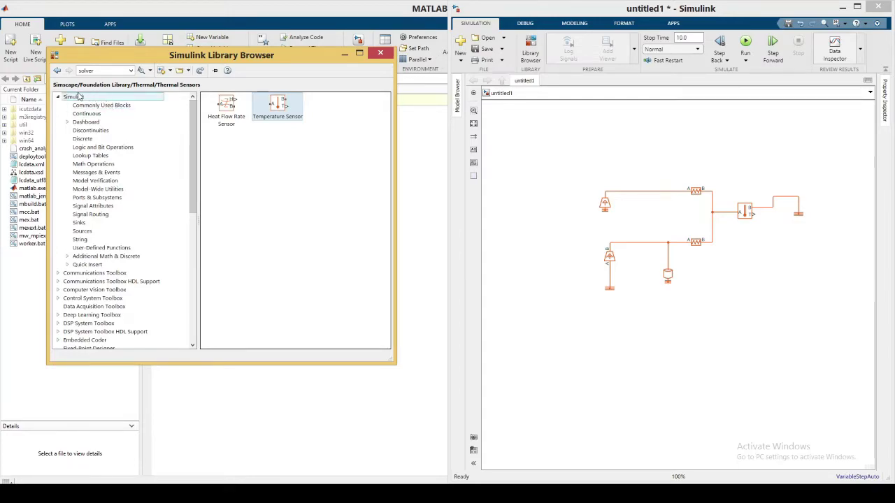
left_click(85, 105)
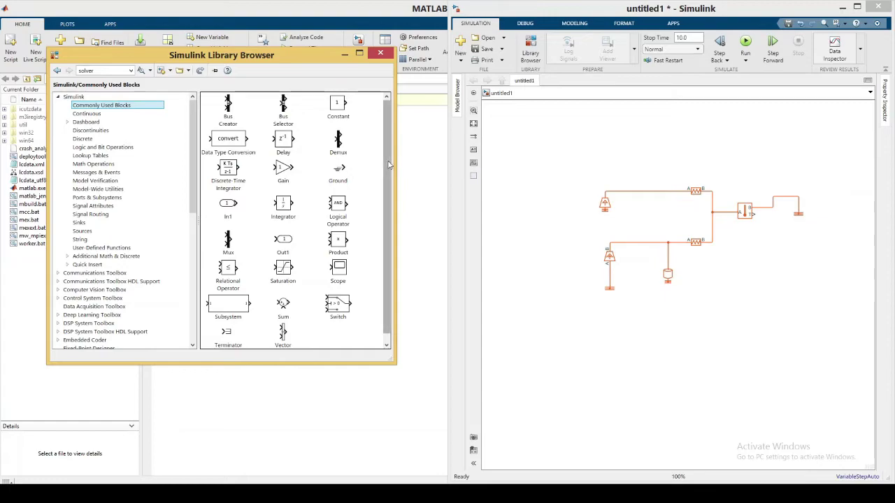
scroll(388, 168, "down", 1)
scroll(389, 173, "down", 1)
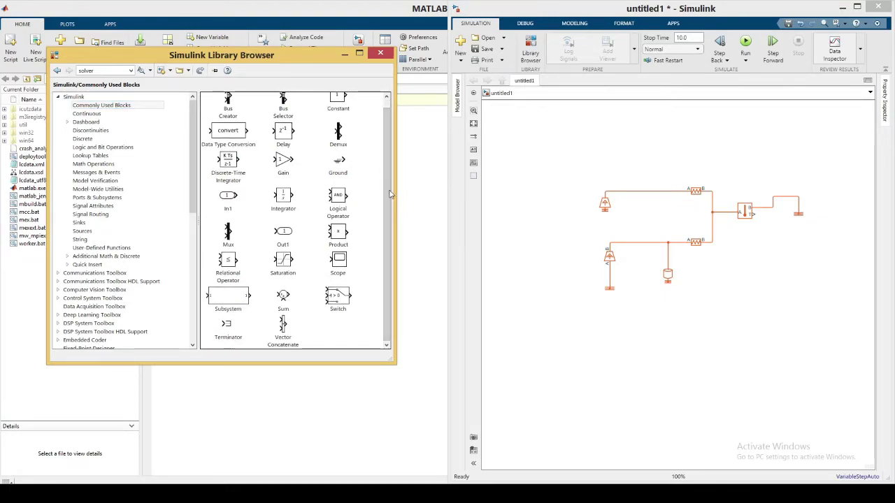
mouse_move(339, 269)
left_mouse_down()
mouse_move(543, 319)
mouse_move(793, 292)
mouse_move(796, 247)
mouse_move(802, 256)
left_mouse_up()
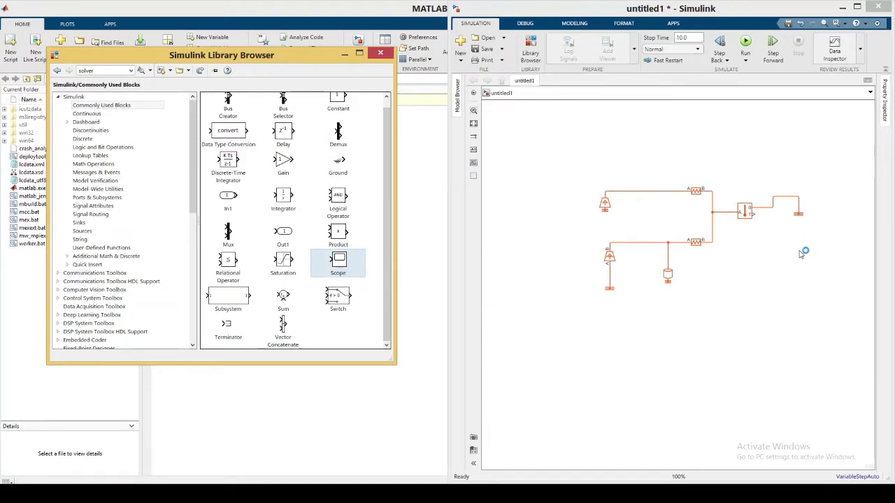
left_click_drag(789, 238, 799, 238)
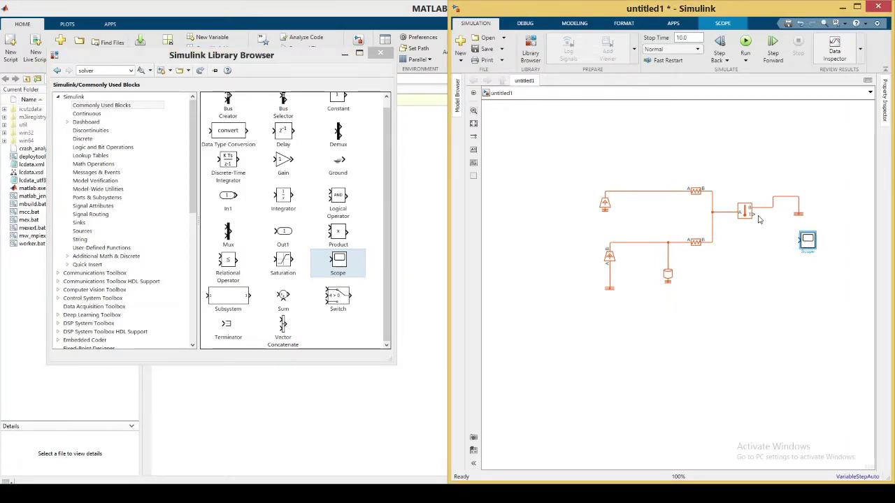
Add a PS-Simulink Converter and wire the Temperature Sensor's T output through it to the Scope
mouse_move(754, 214)
left_mouse_down()
mouse_move(801, 241)
mouse_move(762, 244)
left_mouse_up()
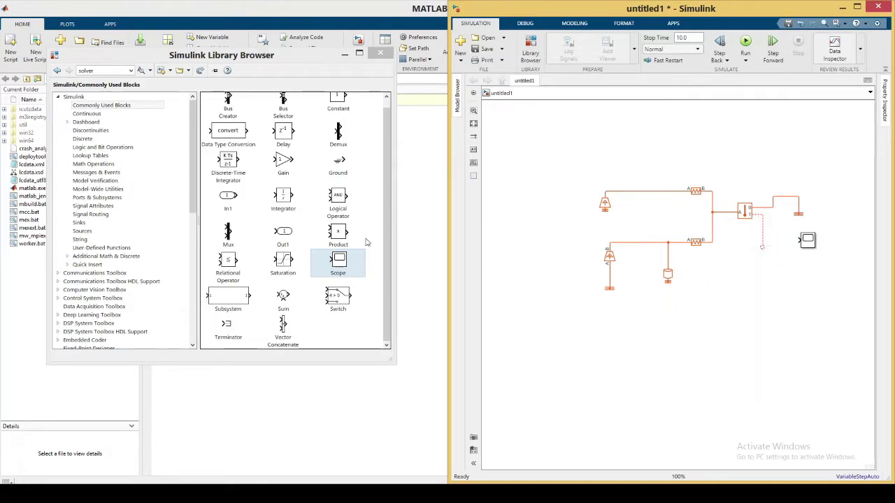
left_click_drag(193, 199, 175, 300)
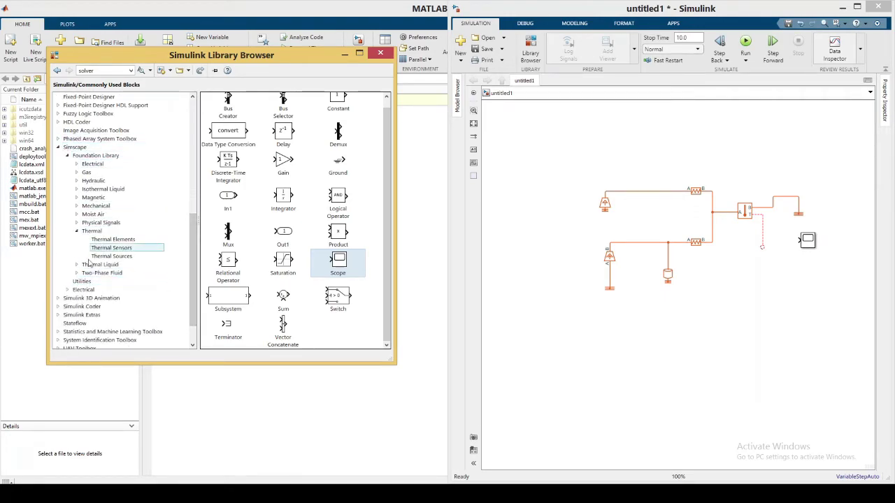
left_click(81, 282)
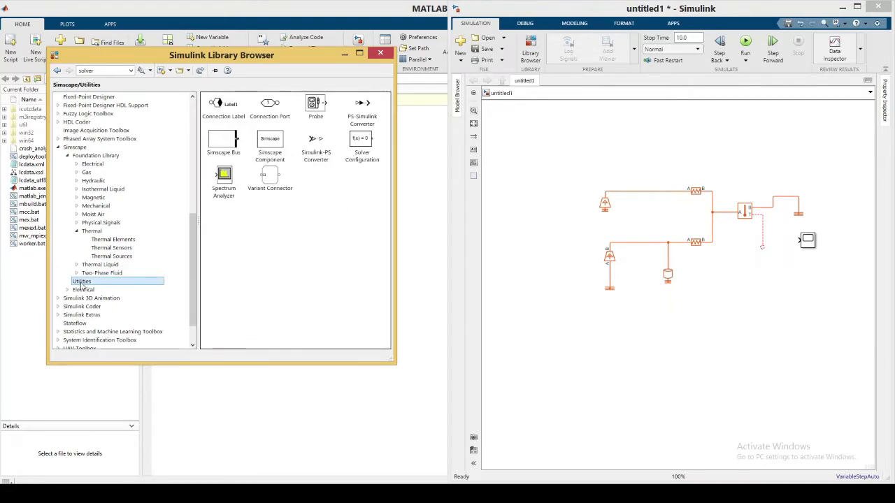
left_click(360, 103)
left_click_drag(360, 104, 774, 270)
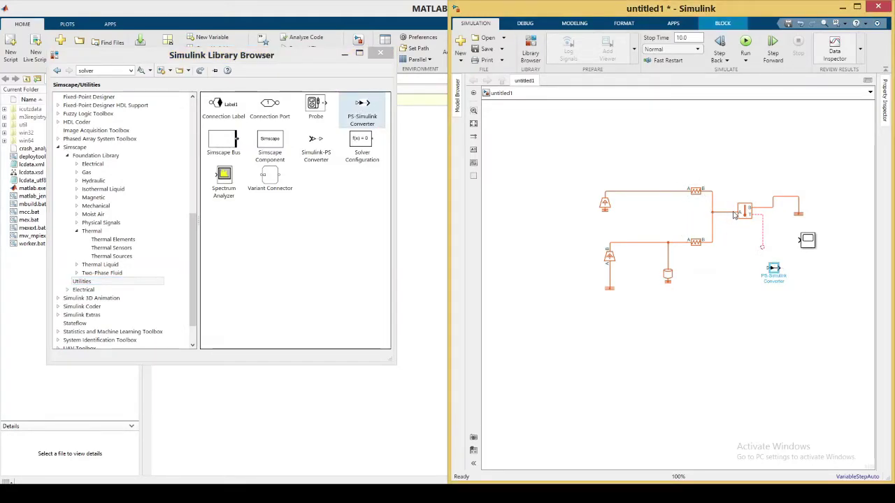
left_click(814, 247)
left_click_drag(816, 250, 840, 273)
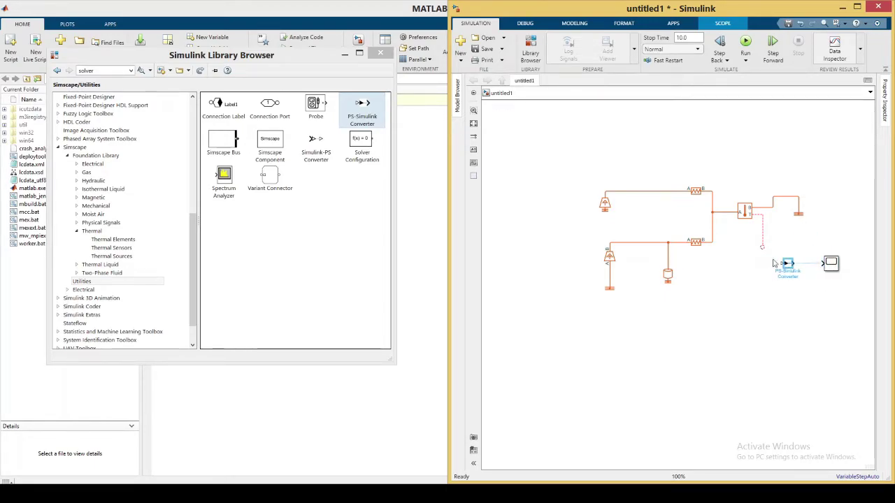
left_click_drag(761, 246, 822, 264)
left_click(790, 263)
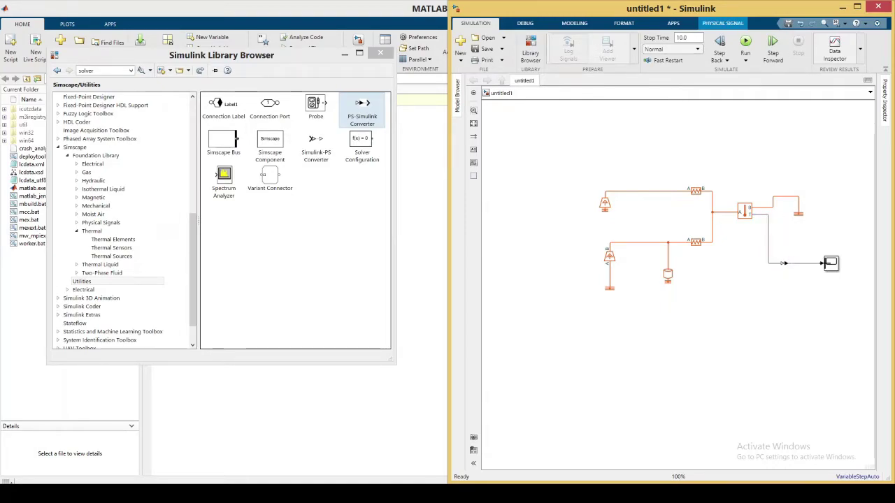
Open the Scope display clear of the model and shift the Temperature Source block slightly left
double_click(829, 269)
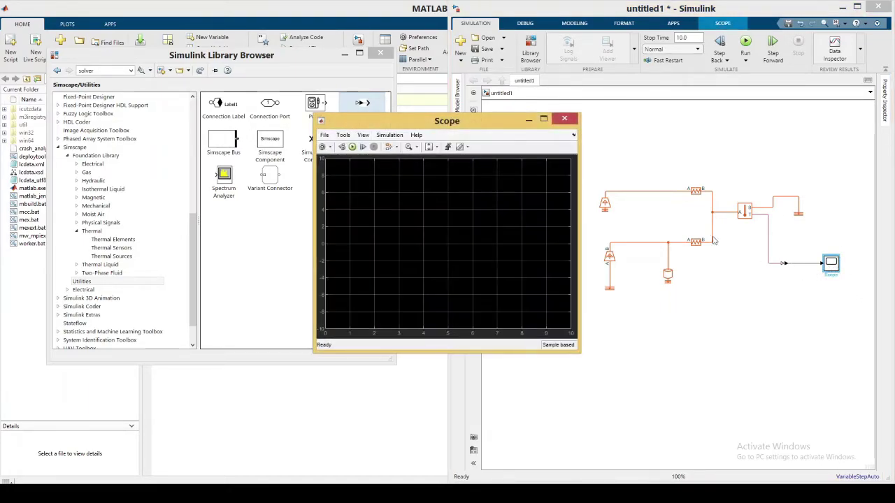
left_click_drag(481, 123, 272, 170)
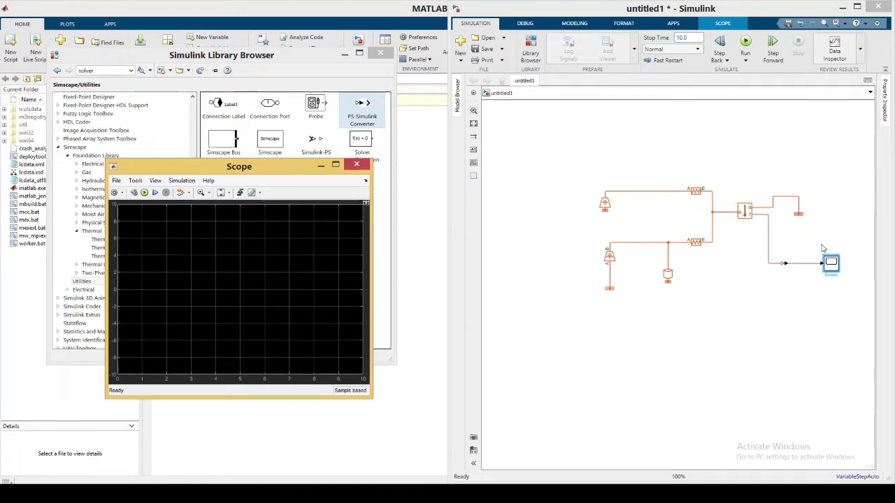
left_click_drag(280, 171, 267, 166)
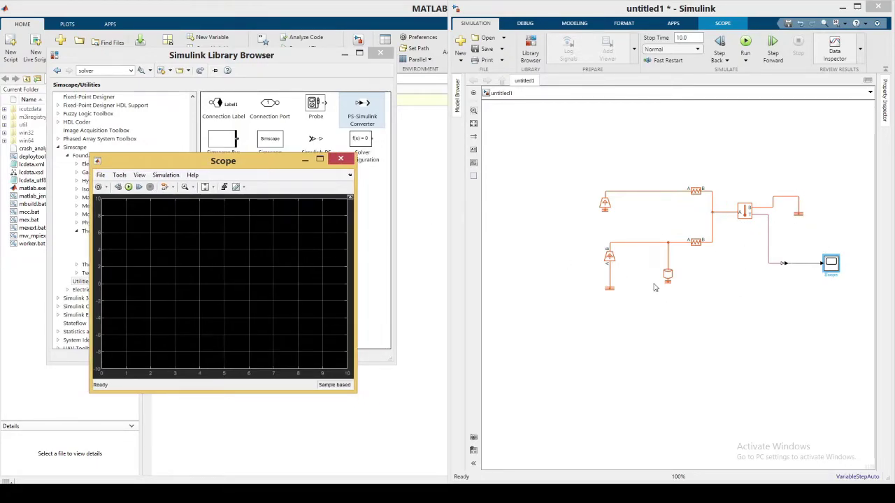
mouse_move(604, 204)
left_mouse_down()
mouse_move(597, 193)
mouse_move(600, 207)
left_mouse_up()
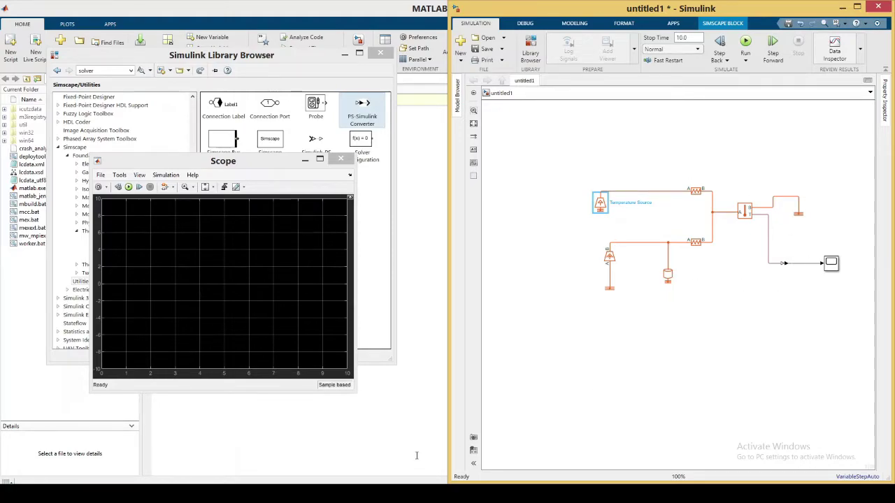
Switch to PowerPoint to review the 1500 F thermal parameter table and equivalent circuit diagram, and return to the Simulink model
key("alt+Tab")
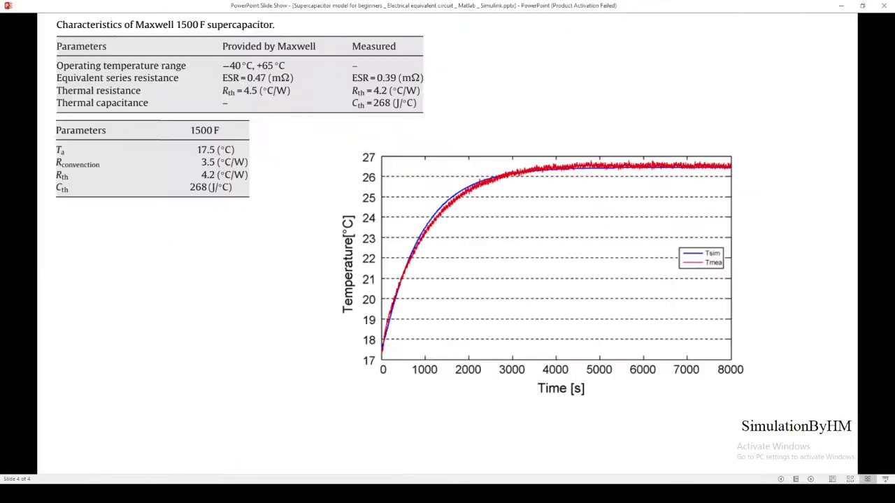
key("Left")
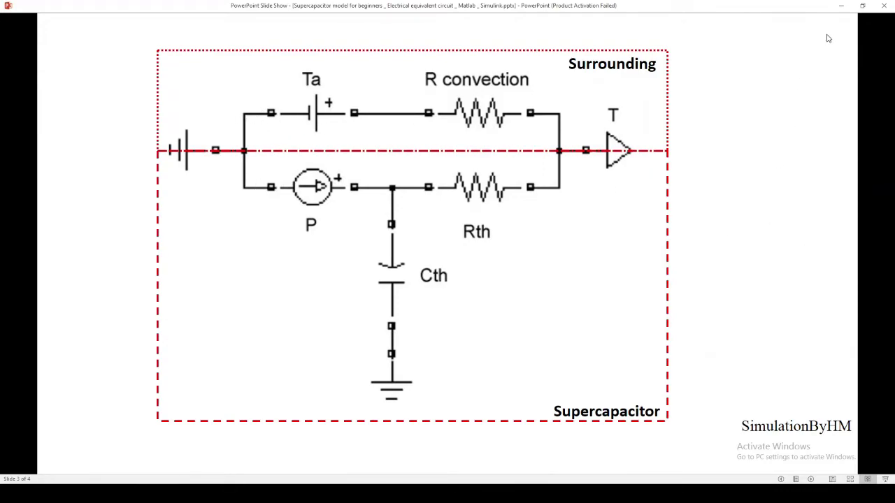
key("alt+Tab")
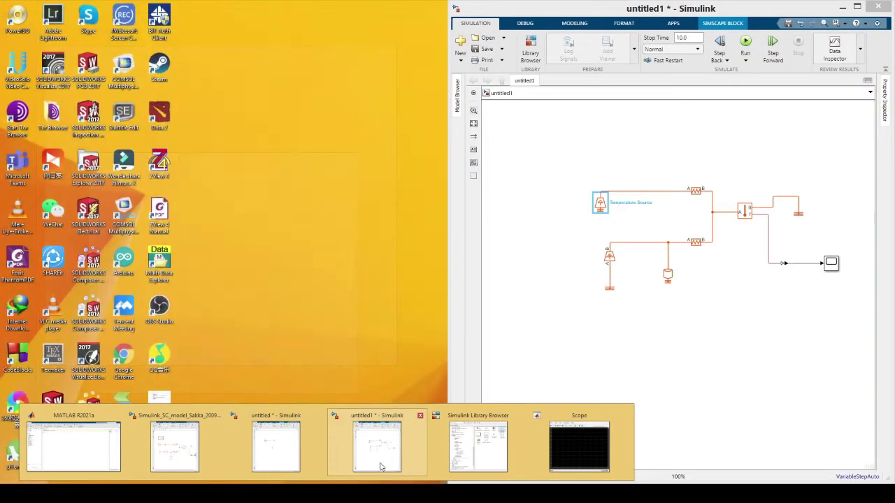
left_click(393, 441)
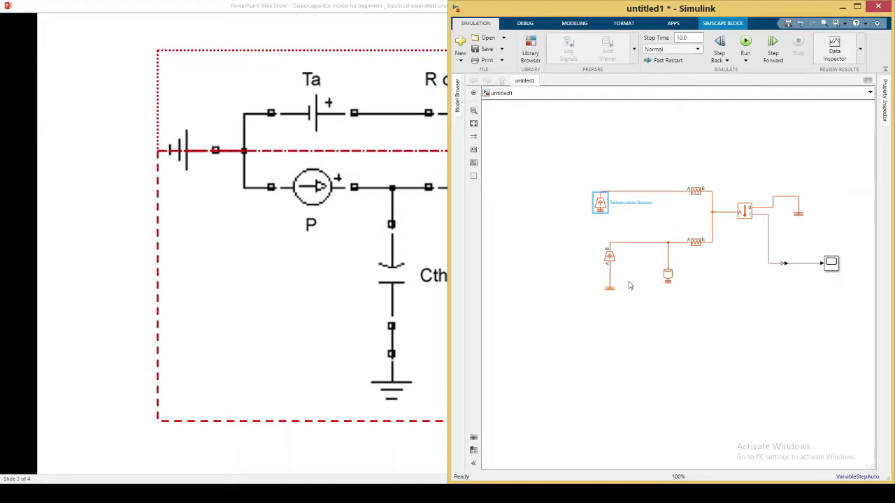
Move the Thermal Reference closer beneath the Heat Flow Rate Source
left_click_drag(614, 292, 614, 279)
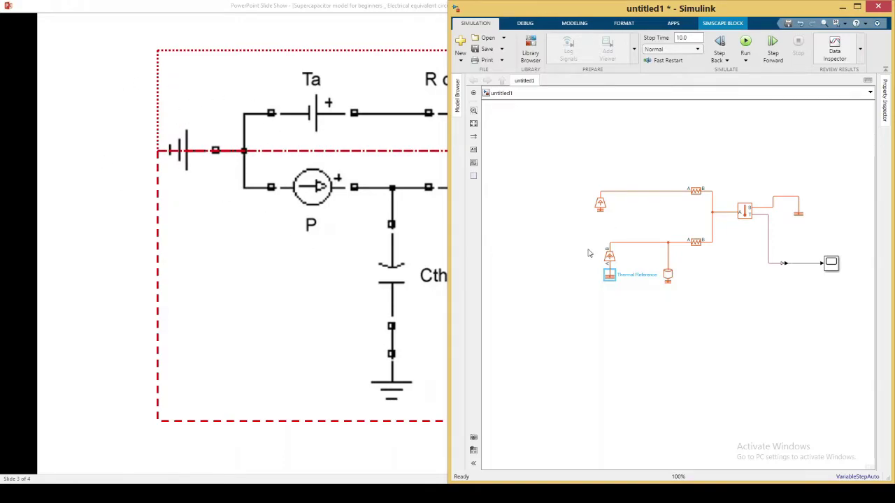
left_click(574, 292)
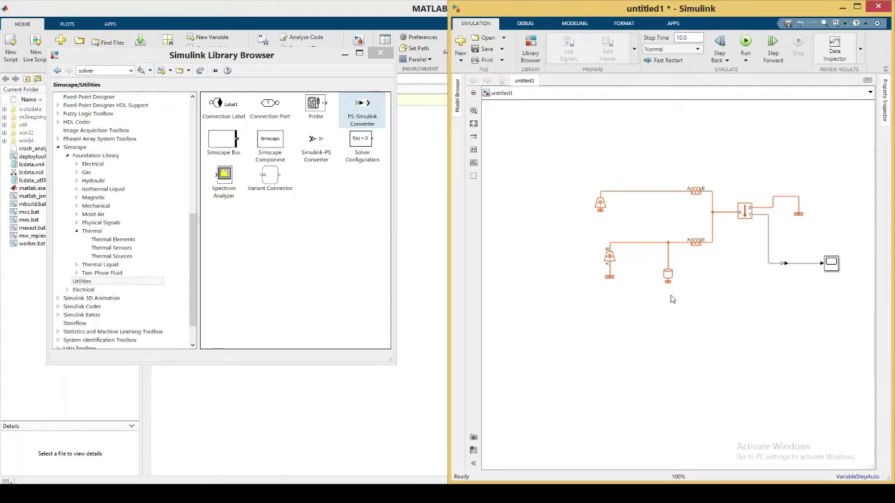
Set the Temperature Source's temperature to 290.5 K
double_click(601, 204)
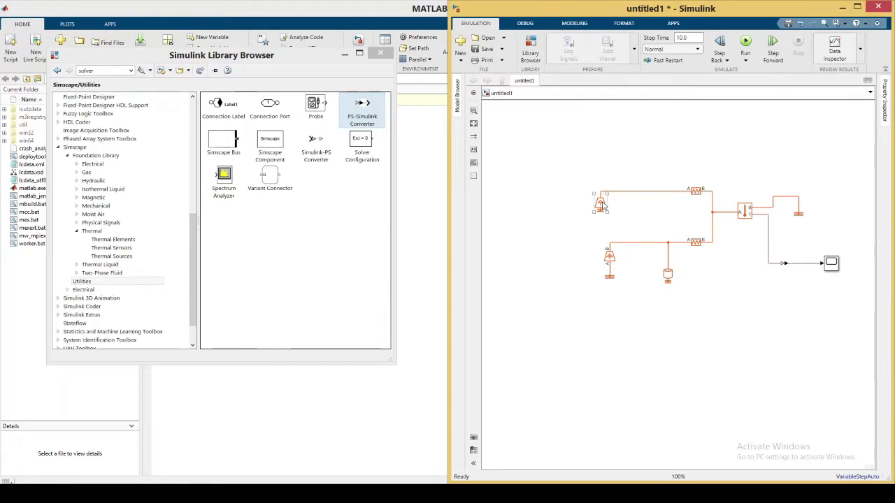
left_click_drag(413, 133, 405, 186)
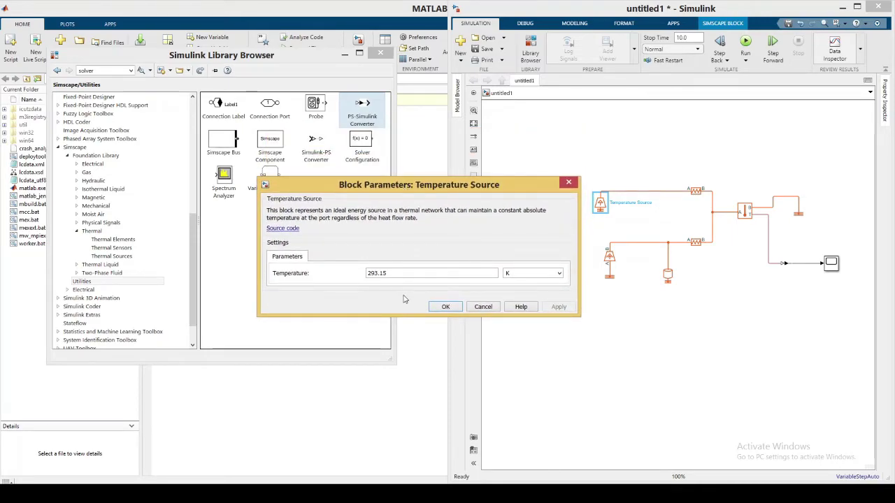
double_click(389, 272)
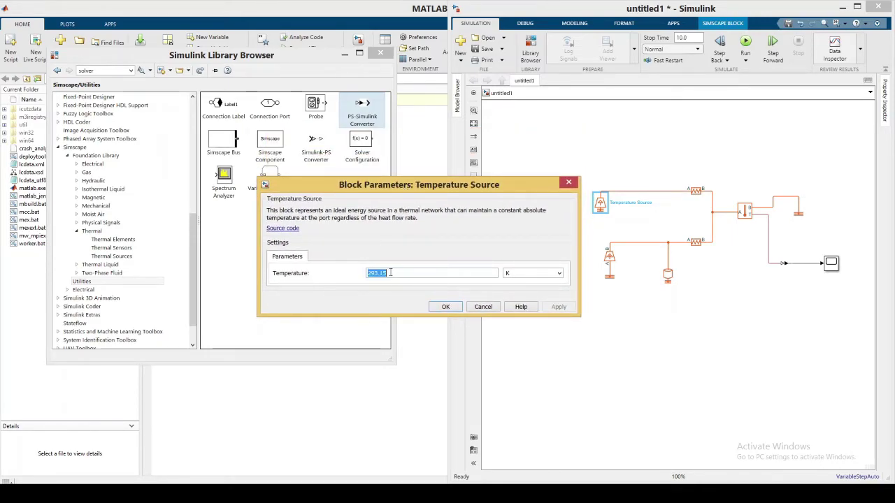
type("290.5")
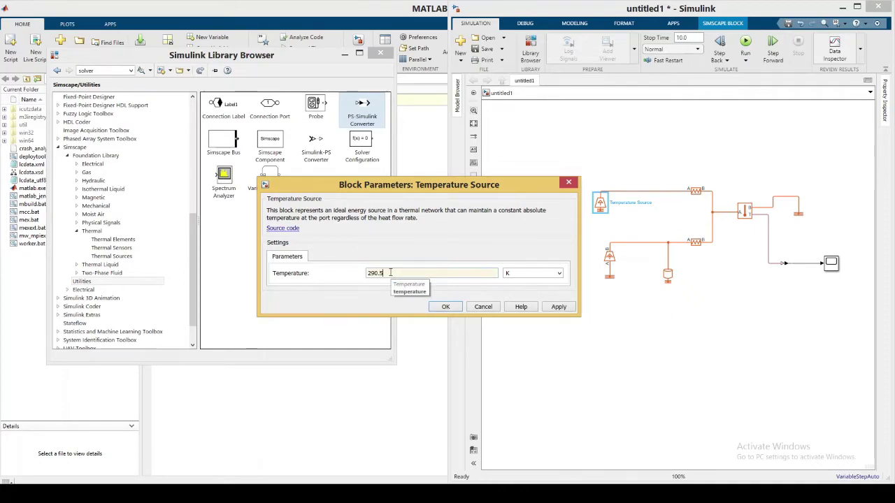
left_click(451, 308)
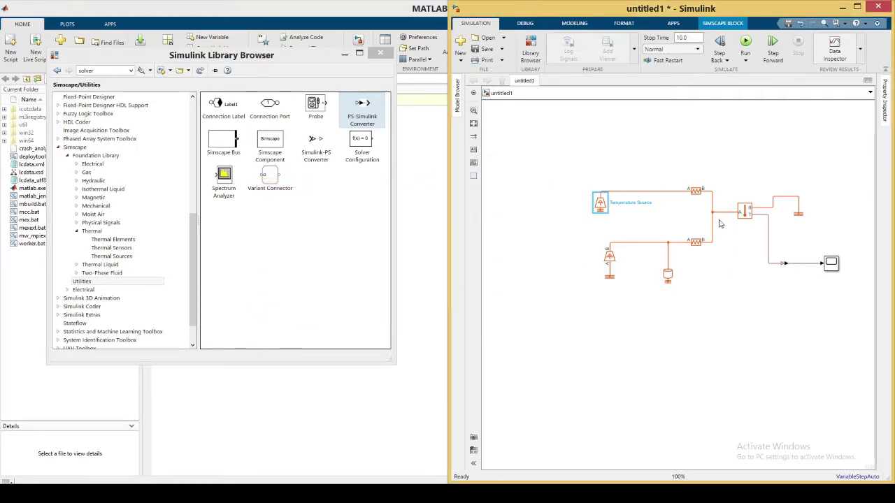
Set the upper Thermal Resistance, representing convection, to 3.5 K/W
double_click(700, 195)
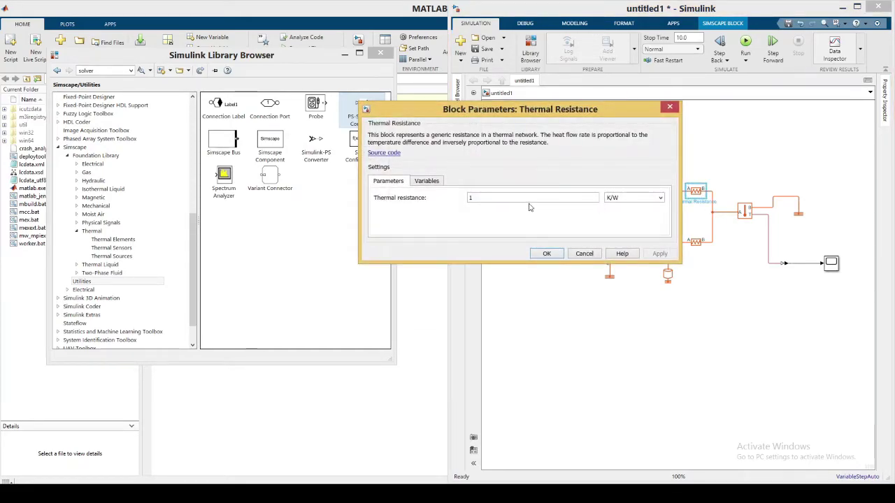
double_click(529, 198)
type("3.5")
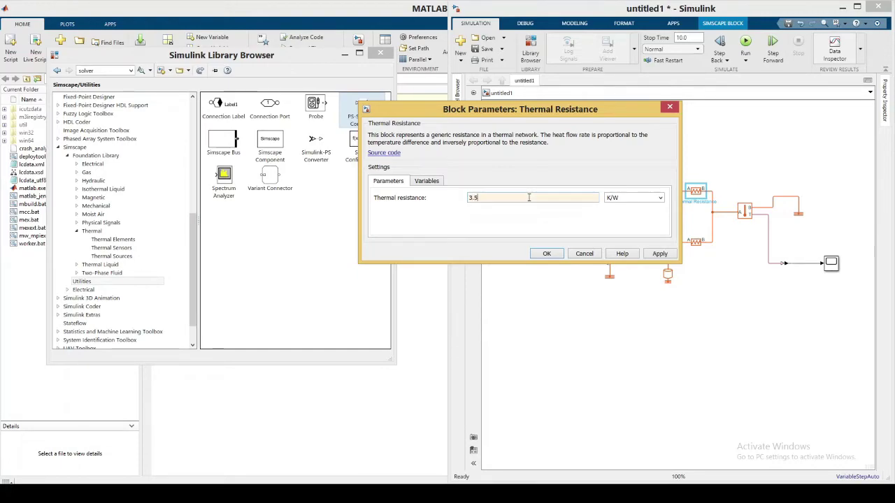
left_click(547, 253)
Set the lower Thermal Resistance to 4.2 K/W
double_click(696, 242)
type("4.2")
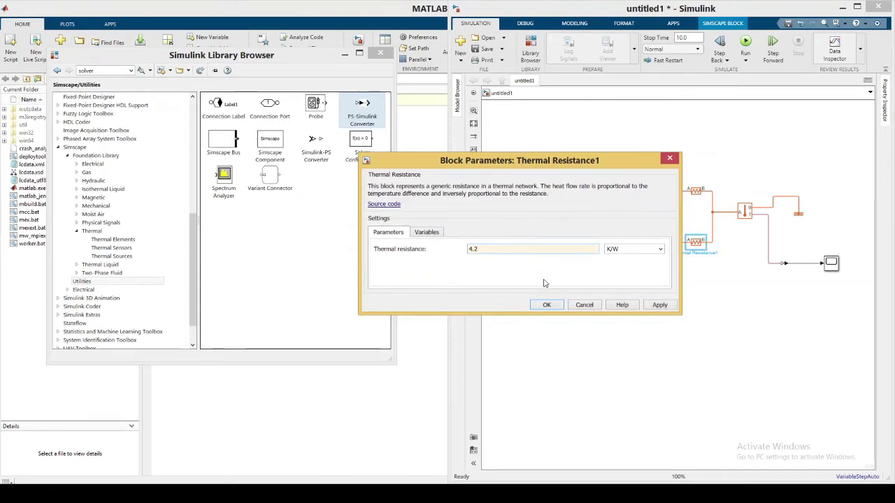
left_click(547, 305)
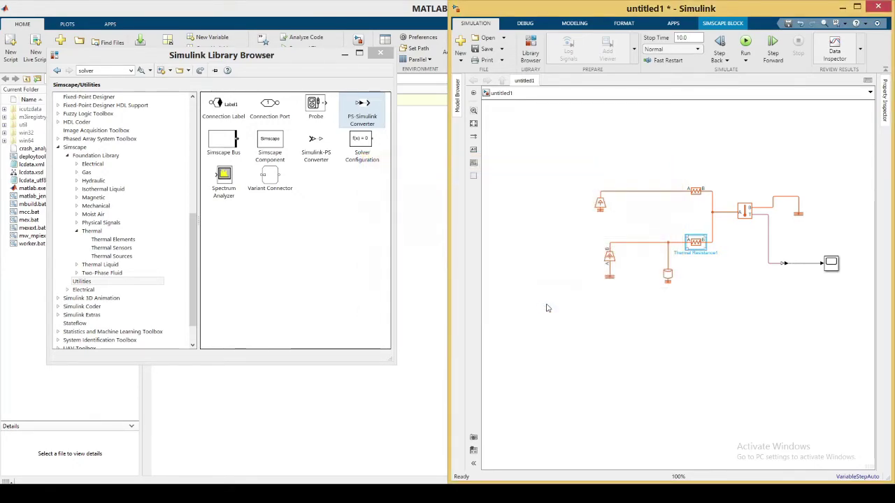
Set the Thermal Mass block's mass to 0.280 kg and its specific heat to 450 J/kg/K
double_click(667, 275)
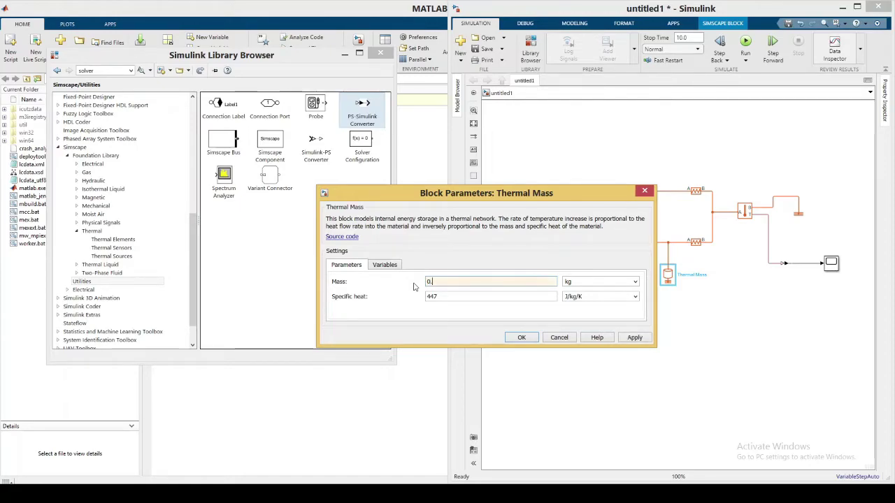
type("280")
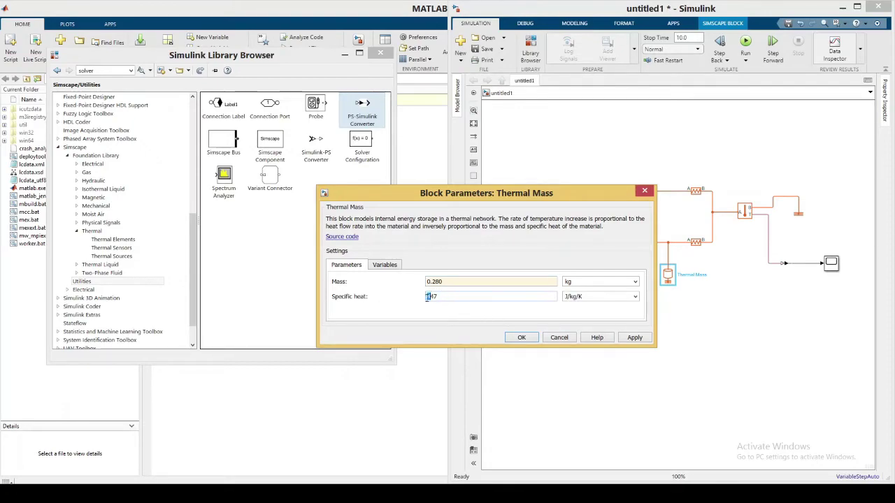
left_click_drag(431, 296, 438, 296)
type("450")
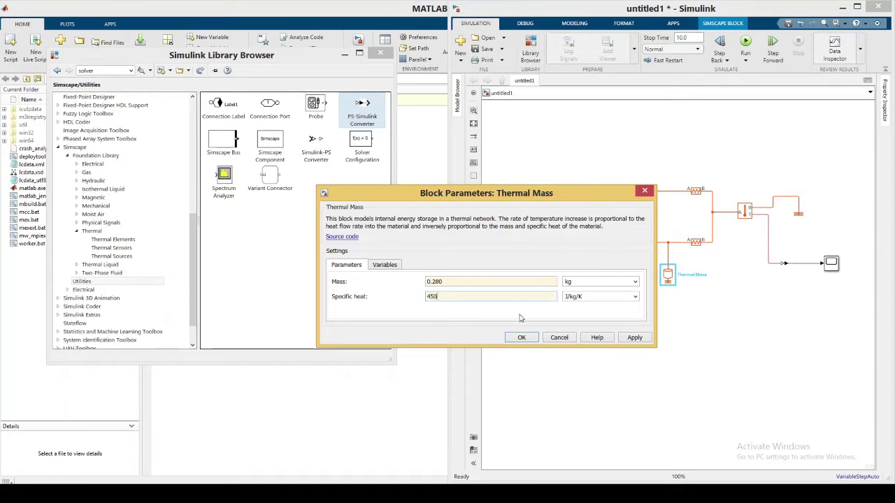
left_click(522, 338)
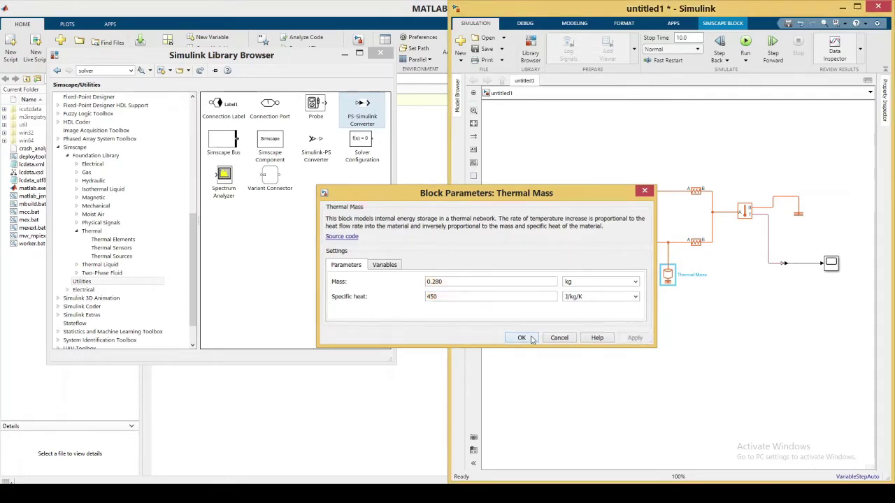
Set the Heat Flow Rate Source's heat flow rate to 75*75*0.00045 W
left_click(609, 257)
double_click(608, 258)
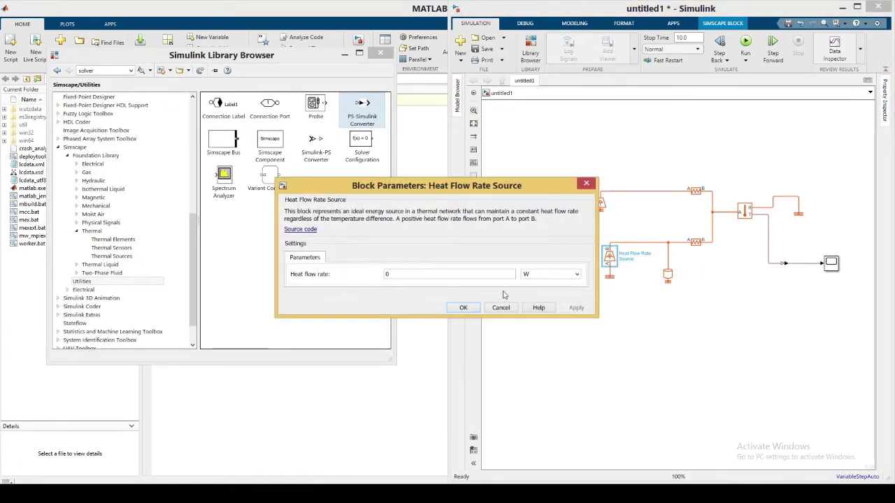
double_click(393, 274)
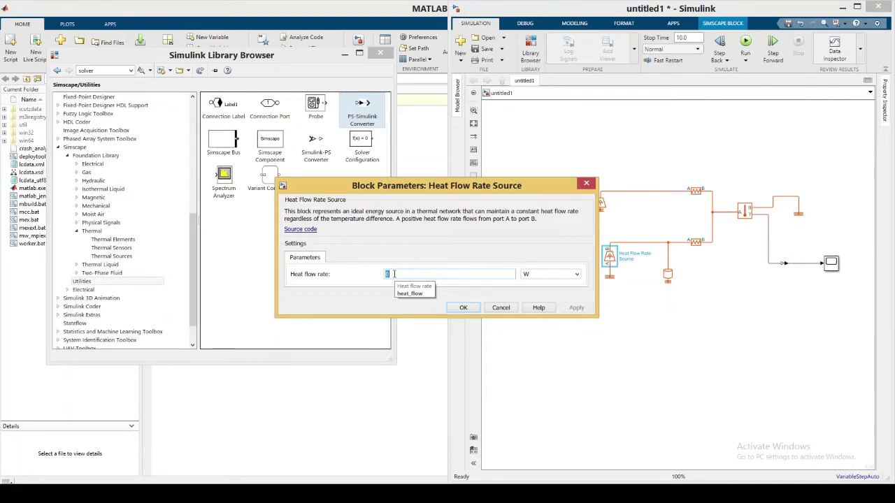
type("7")
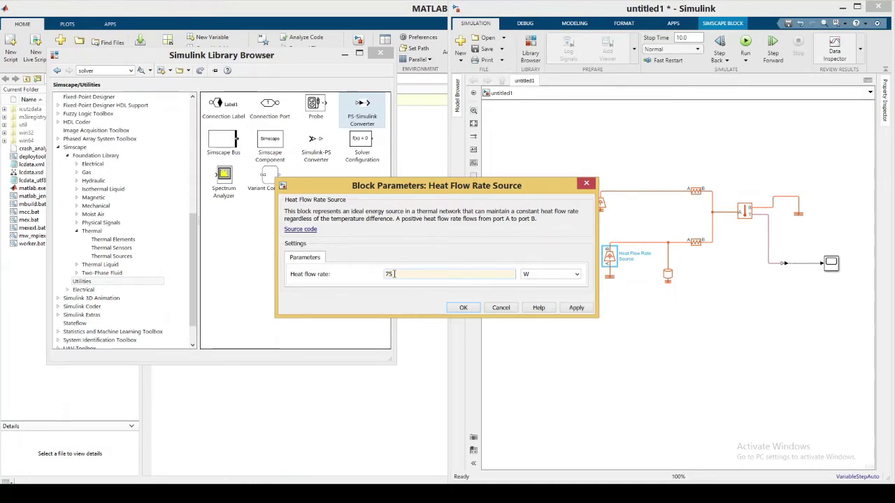
type("5")
type("0")
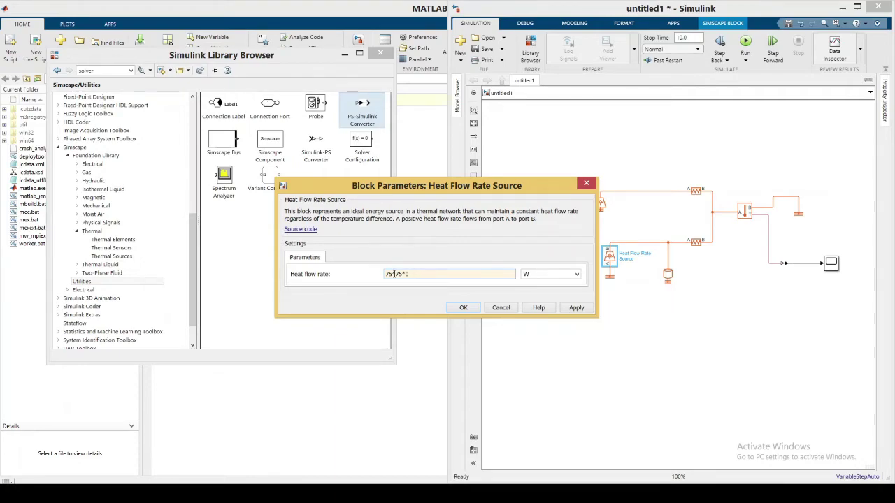
type(".00045")
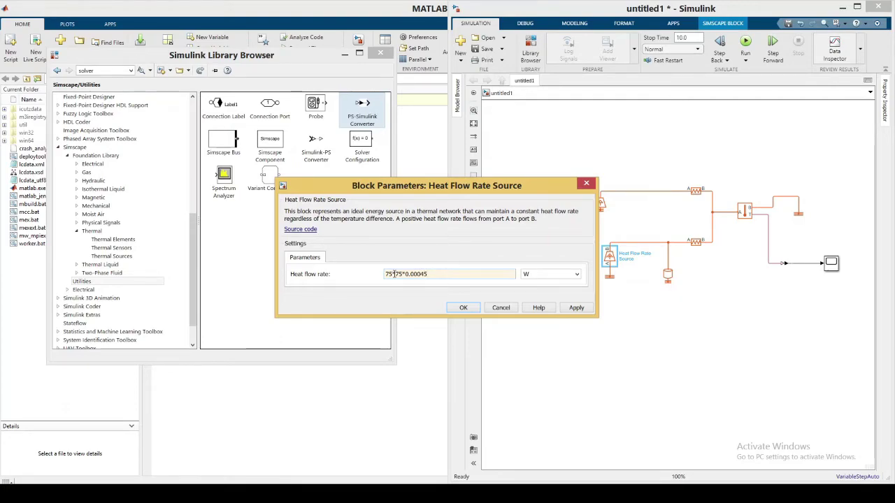
type("*")
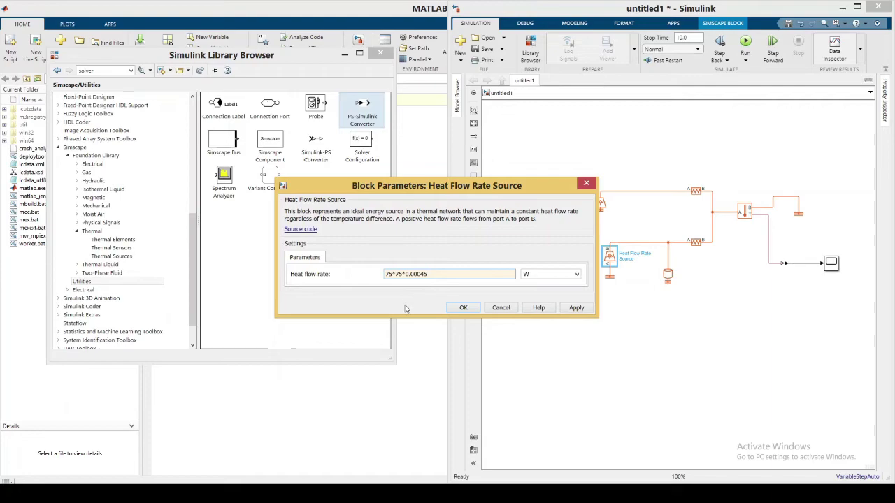
left_click(463, 309)
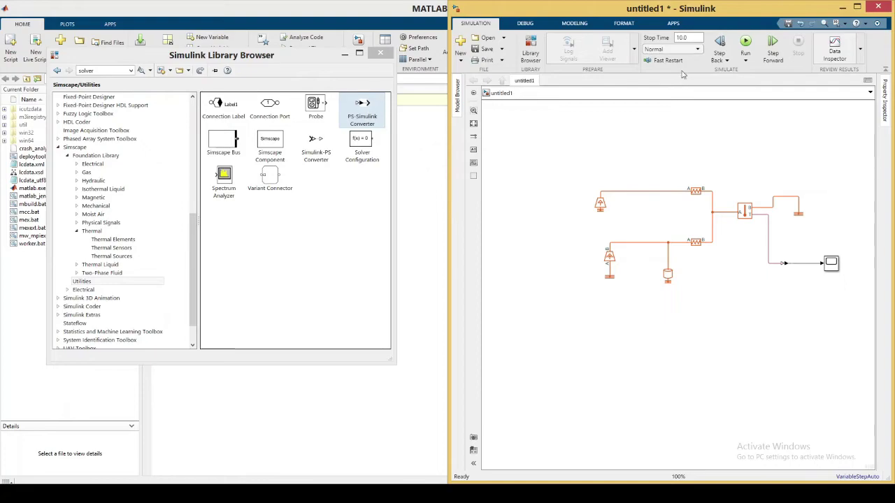
Set the simulation stop time to 8000 and try to run the model
double_click(691, 37)
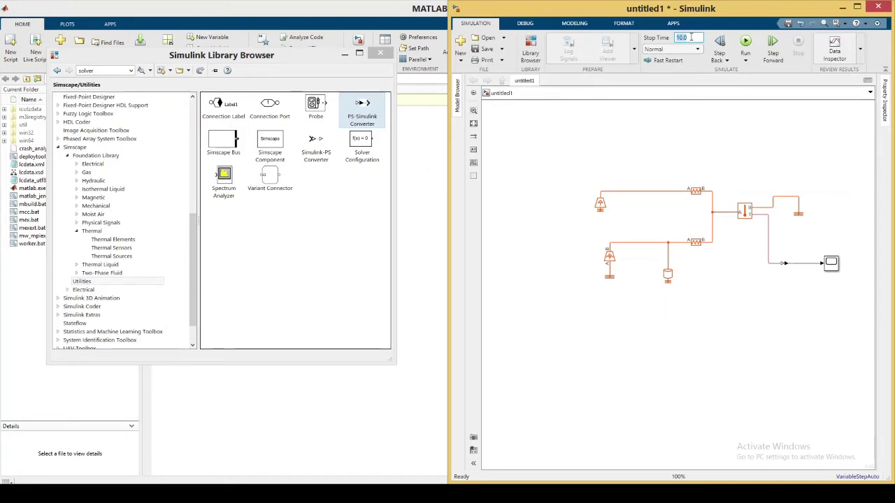
type("8000")
left_click(744, 44)
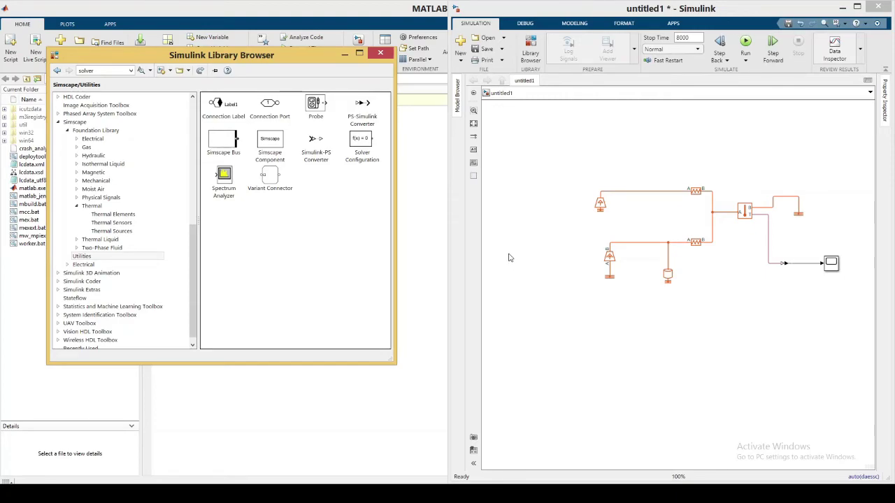
Add a Solver Configuration block from the Simscape Utilities library and connect it to the line above the Temperature Source
left_click(90, 257)
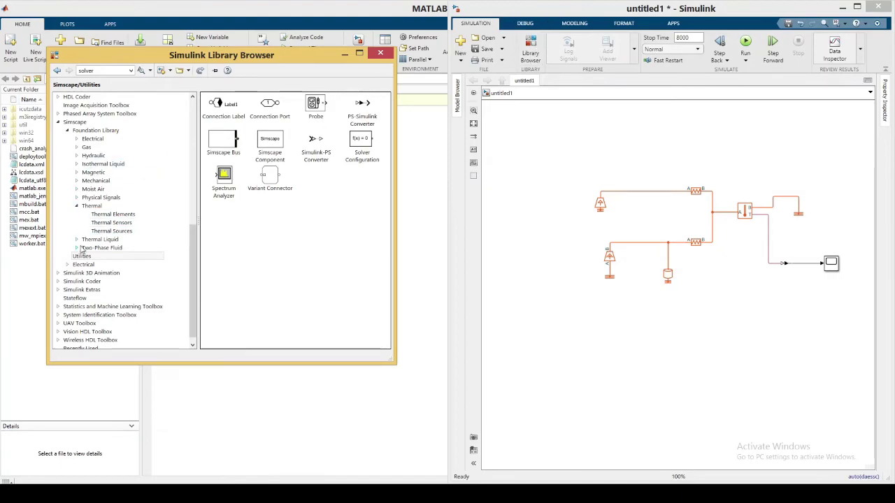
left_click(82, 257)
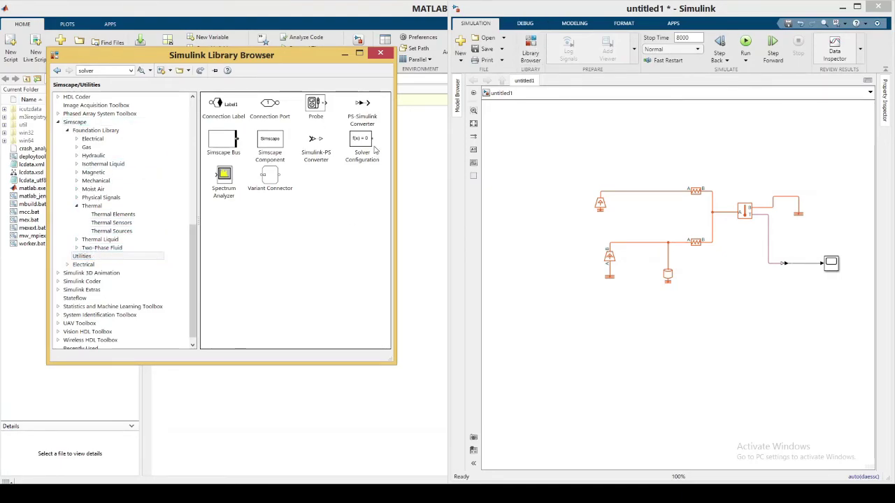
left_click_drag(361, 145, 540, 155)
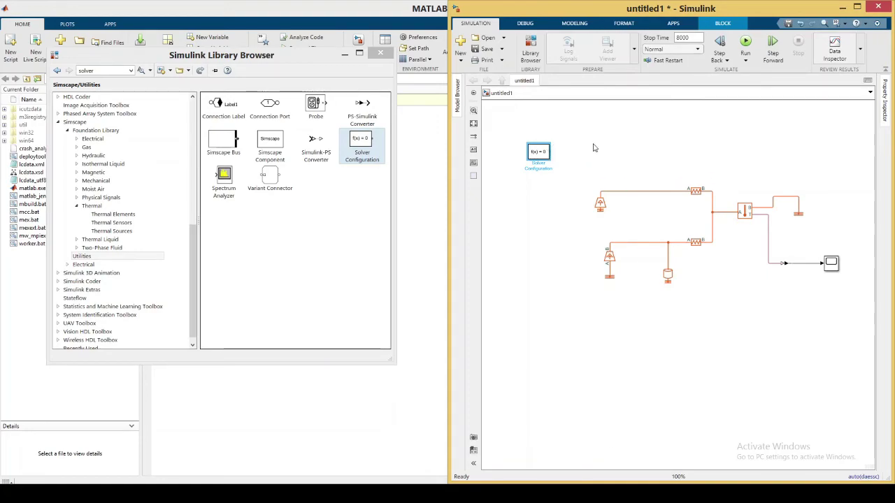
left_click_drag(551, 151, 599, 190)
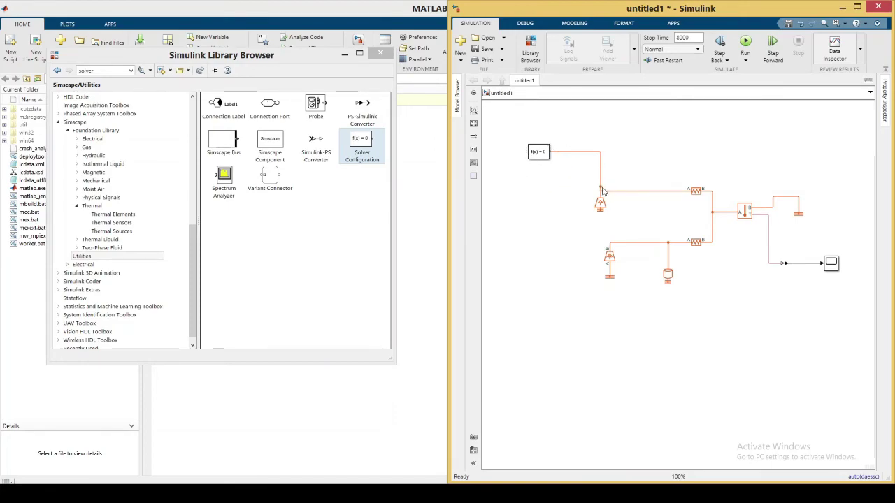
Run the simulation and display the temperature curve in the Scope, placing its window beside the model
left_click(745, 42)
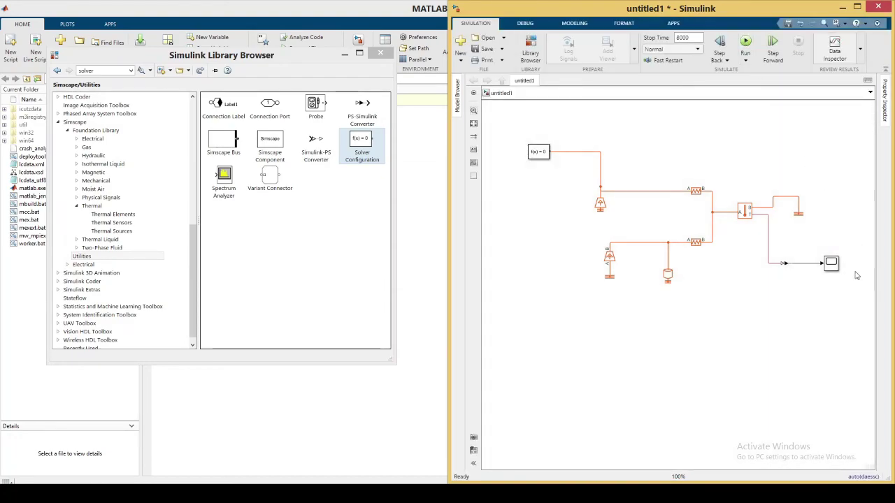
double_click(831, 265)
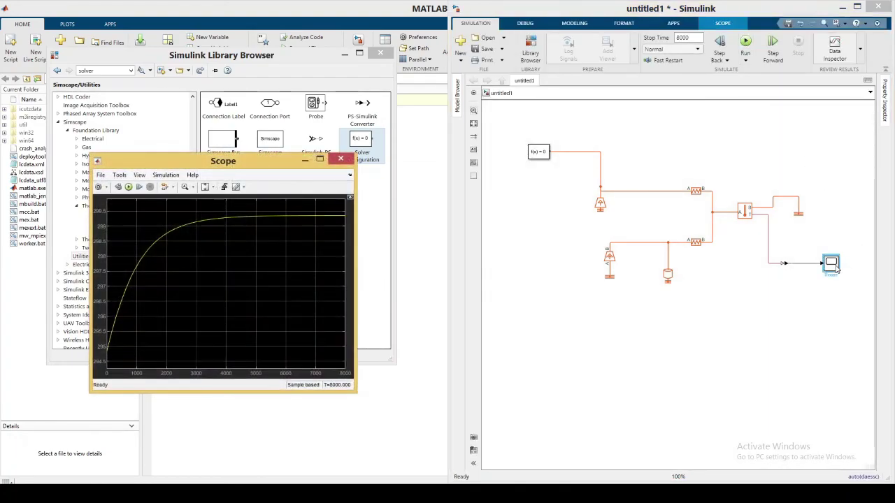
left_click_drag(279, 172, 375, 112)
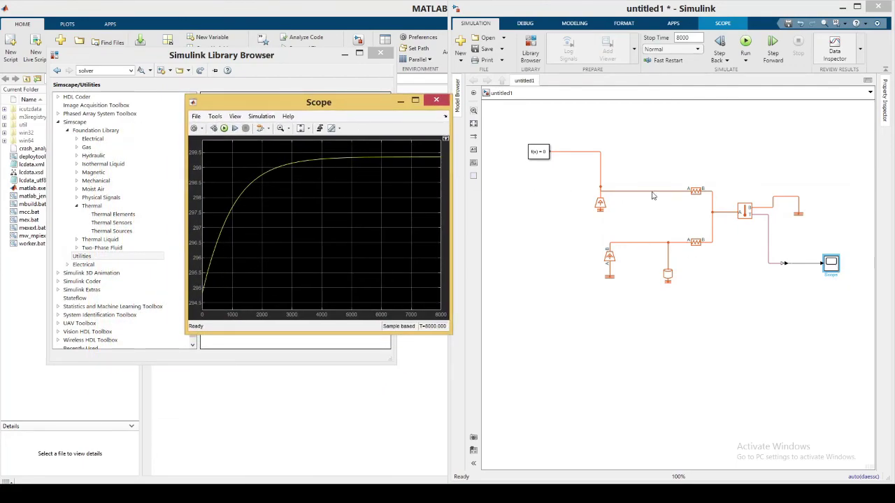